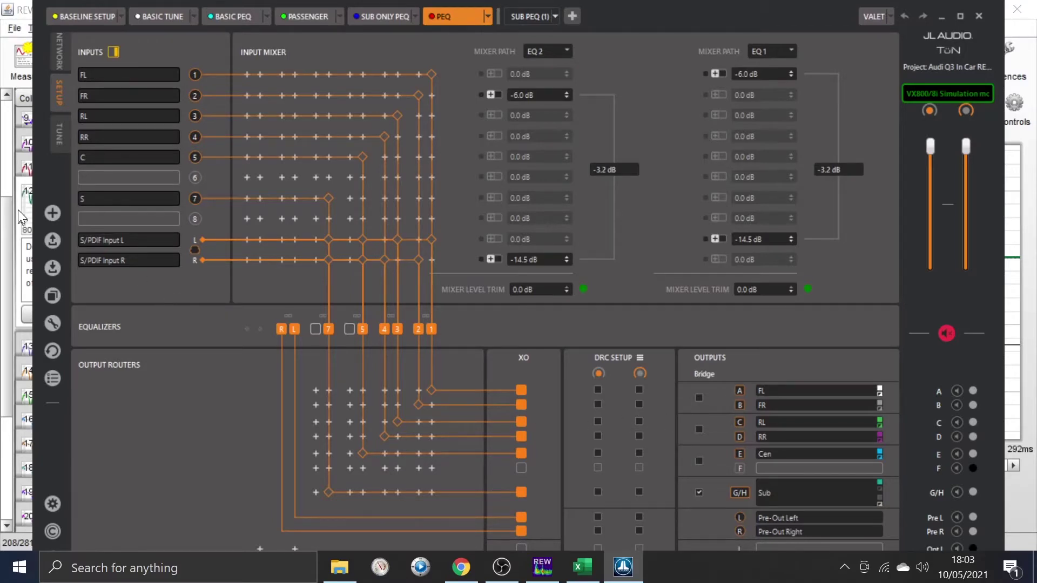
- Review the current project's TUNE page, then bring up the list of saved project files
click(61, 132)
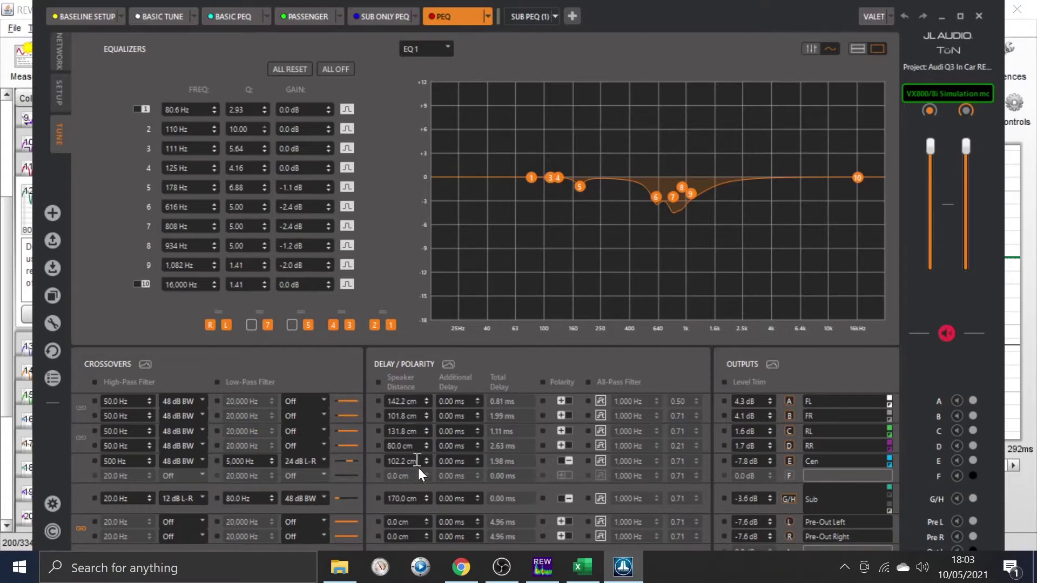
click(52, 240)
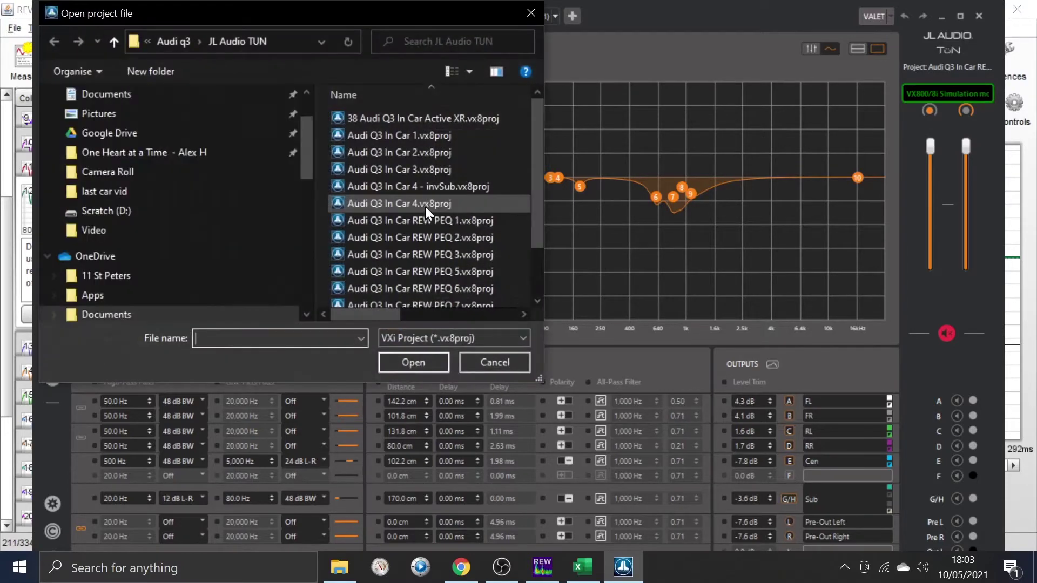
- Load '38 Audi Q3 In Car Active XR.vx8proj', check its TUNE page, and minimize TüN
click(393, 118)
click(402, 365)
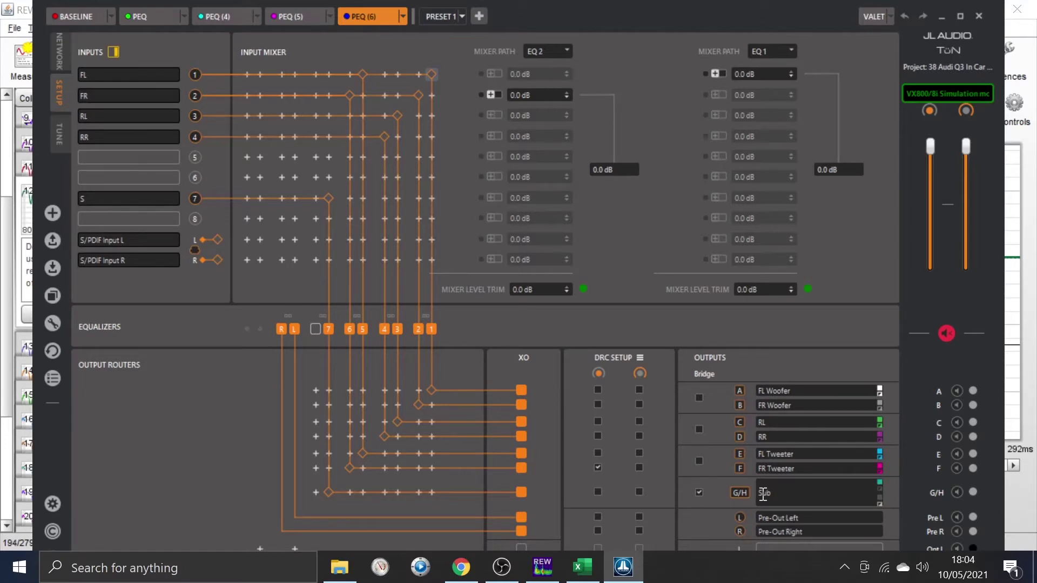
click(58, 136)
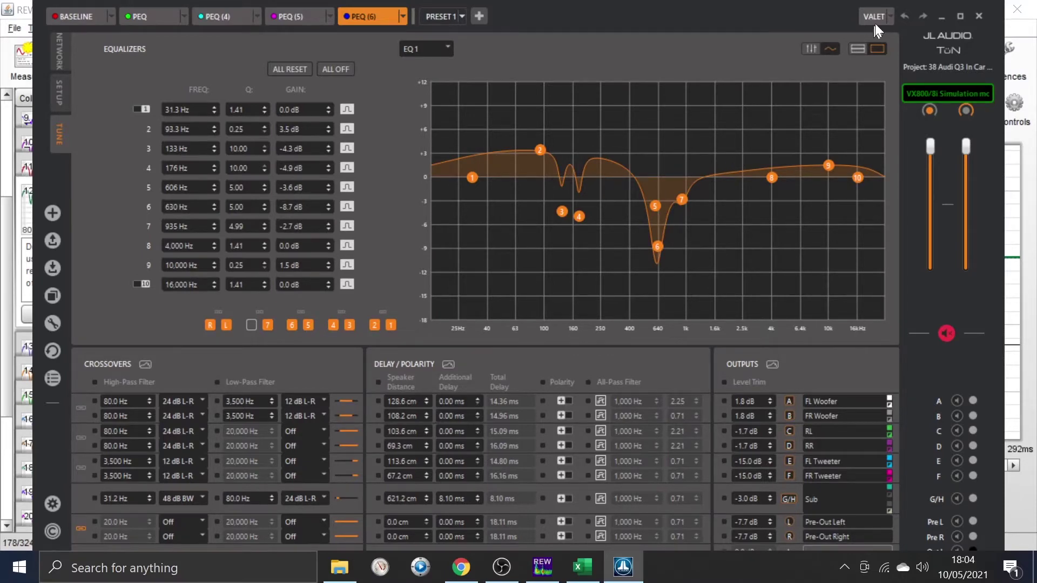
click(943, 14)
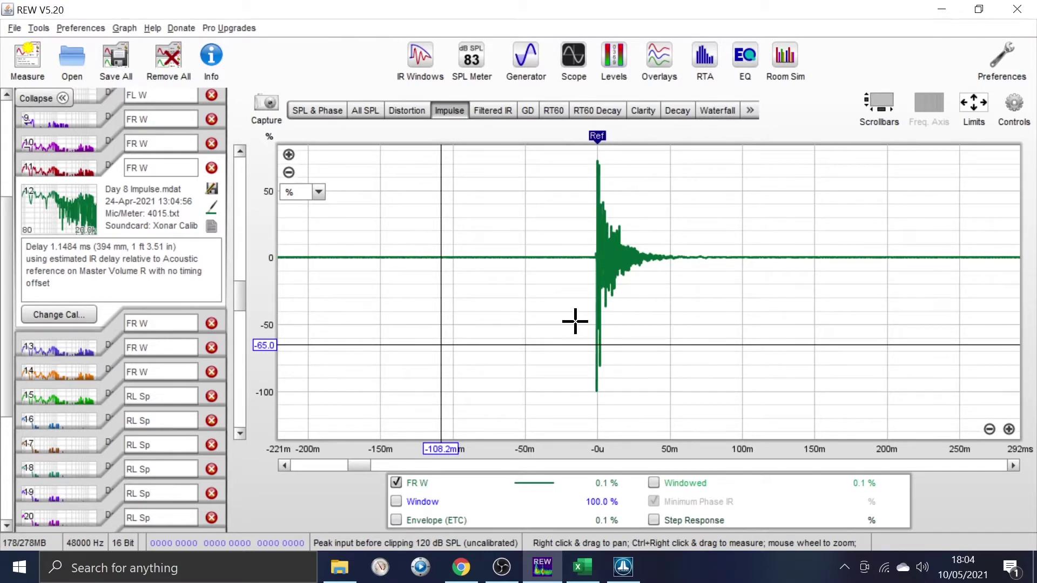
- Show measurement 1, FR Tw, with its estimated delay of -0.0465 ms
scroll(112, 90, up, 5)
click(112, 89)
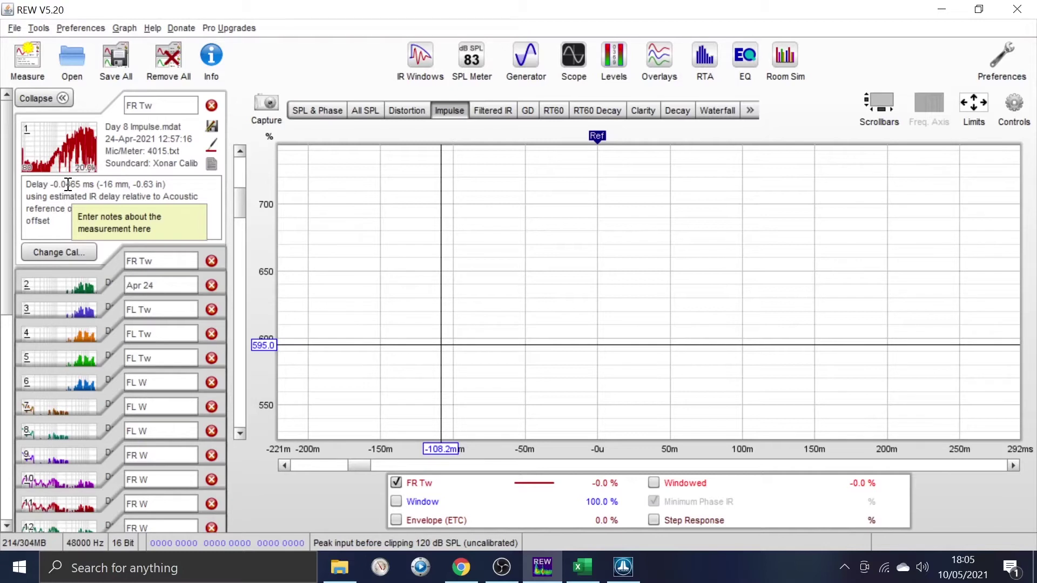
- Read the estimated delays of measurements 2, 4 (FL Tw), 5 and 6 (FL W), then switch to Excel
mouse_move(99, 270)
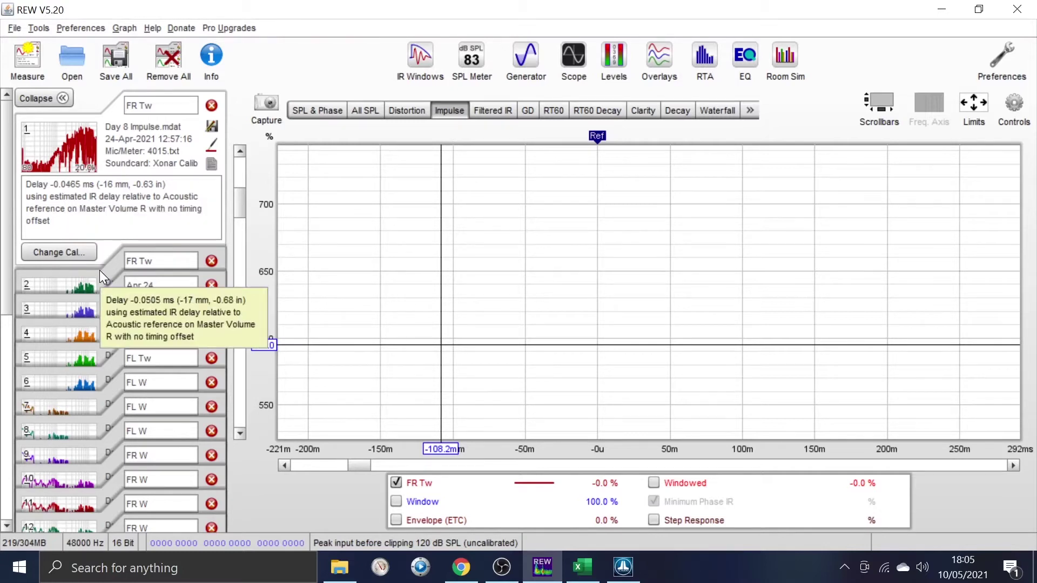
click(114, 265)
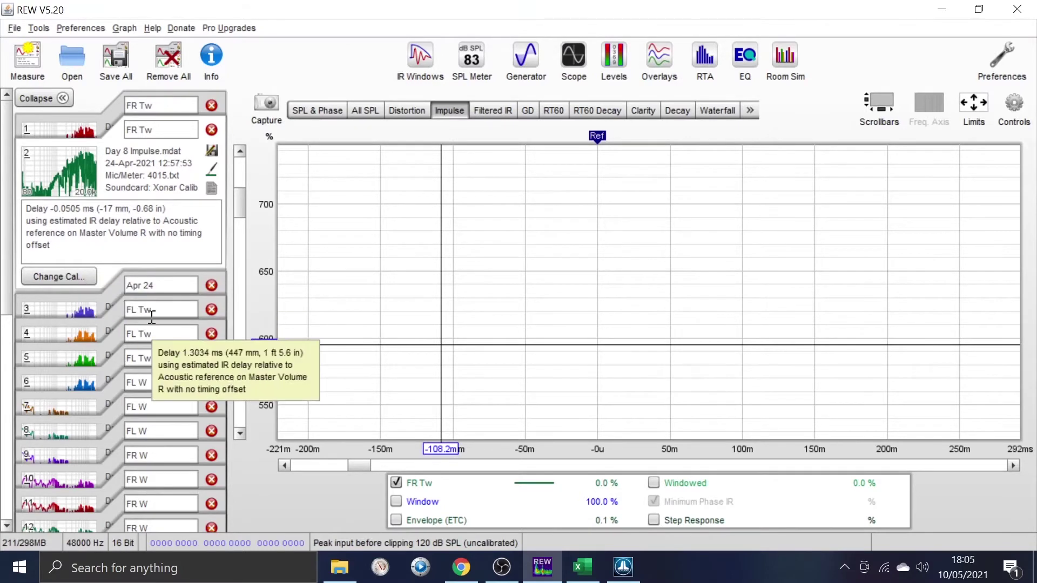
click(120, 316)
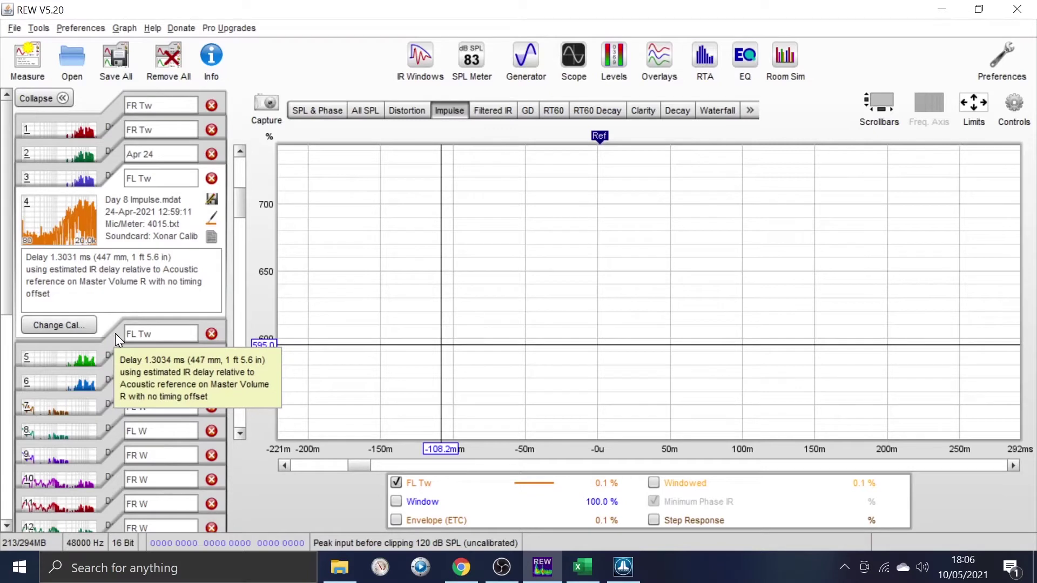
click(111, 349)
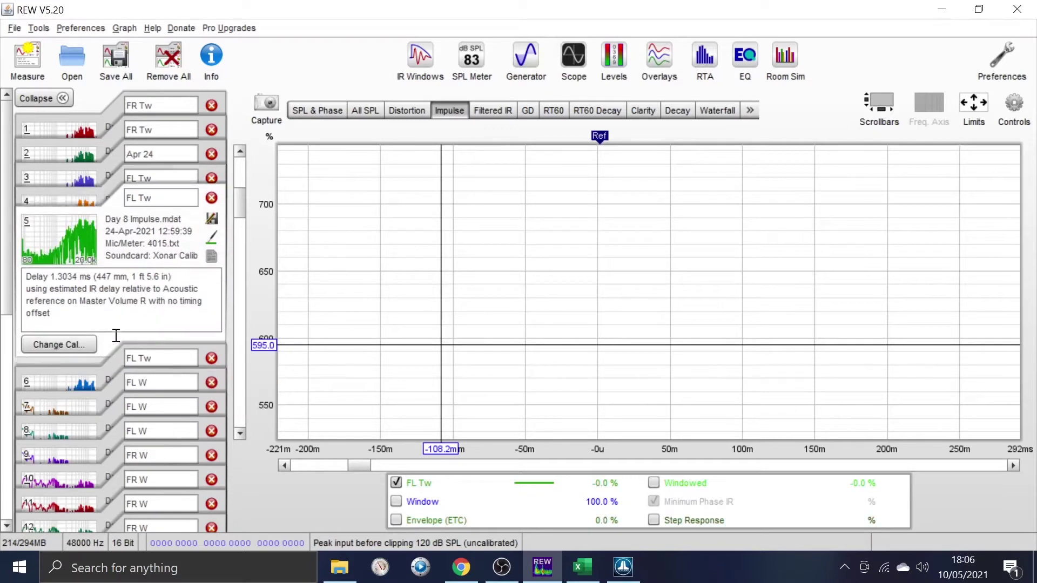
click(112, 380)
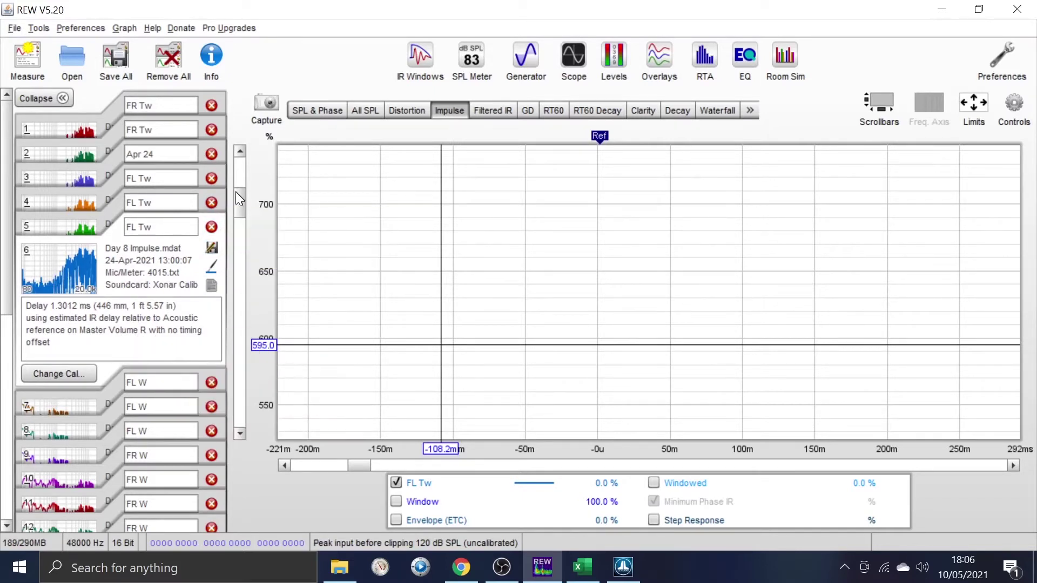
drag(239, 199, 237, 205)
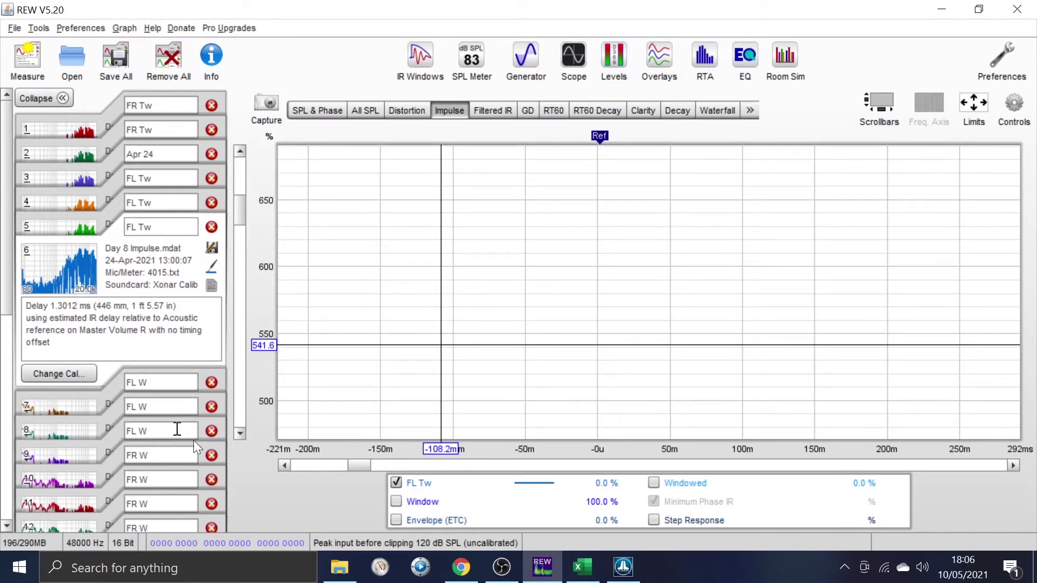
click(583, 567)
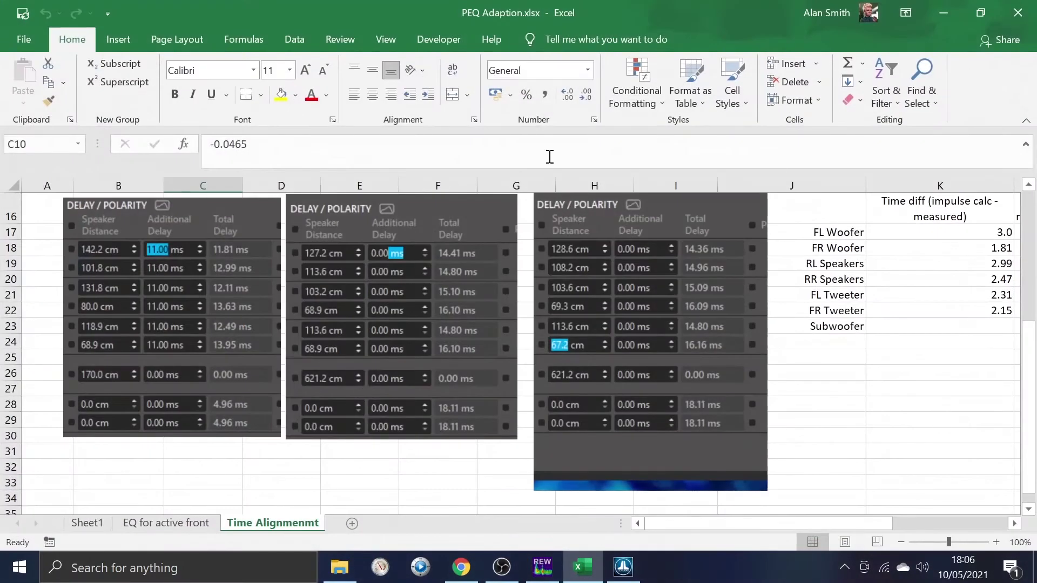
- Check the FL and FR Woofer delay readings in C5 and C6:E6, comparing F6 and G6
click(1029, 212)
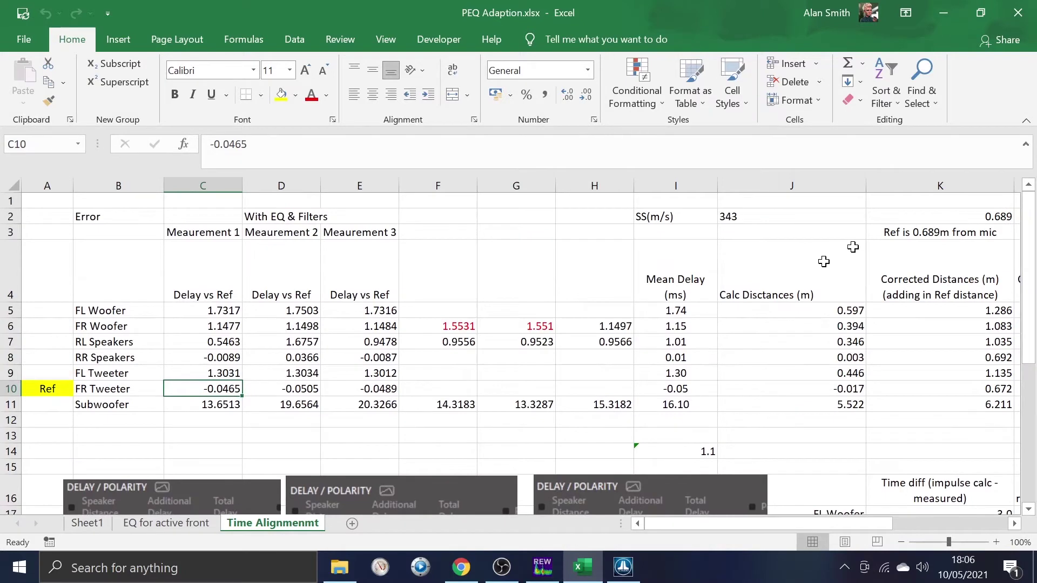
click(182, 318)
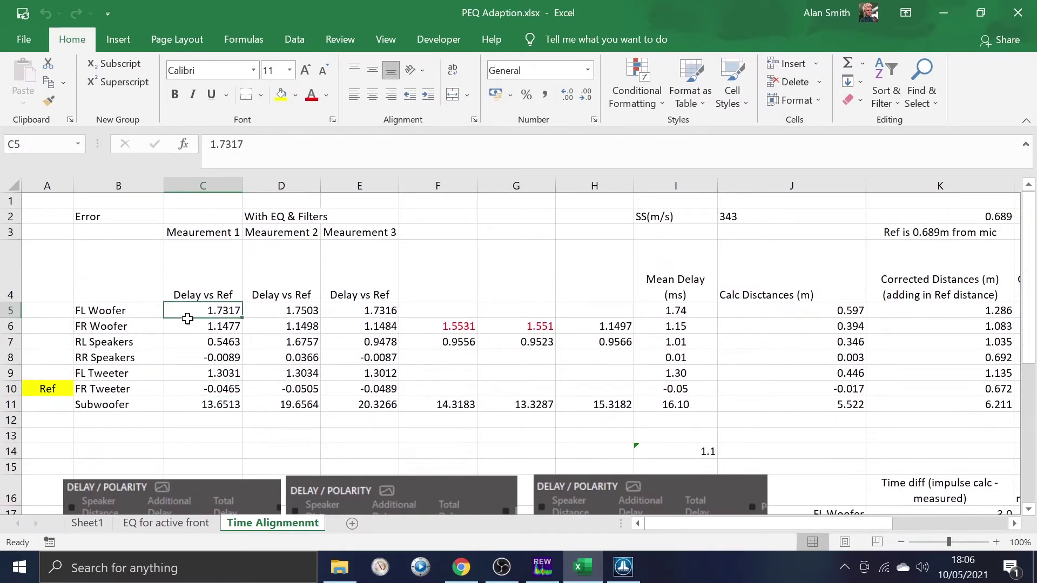
click(441, 327)
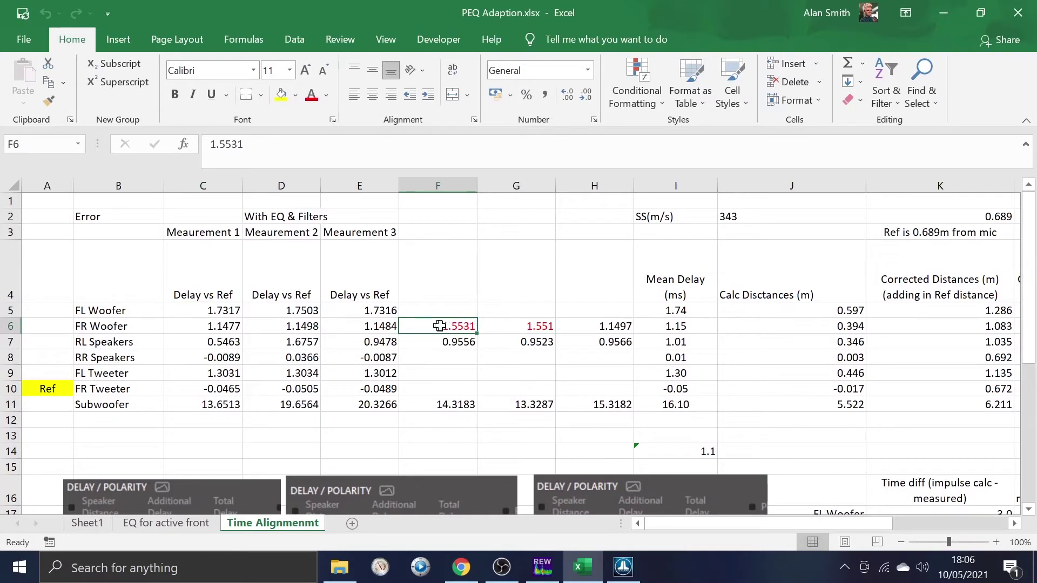
mouse_move(498, 320)
mouse_down()
mouse_move(512, 326)
mouse_move(481, 322)
mouse_up()
click(505, 327)
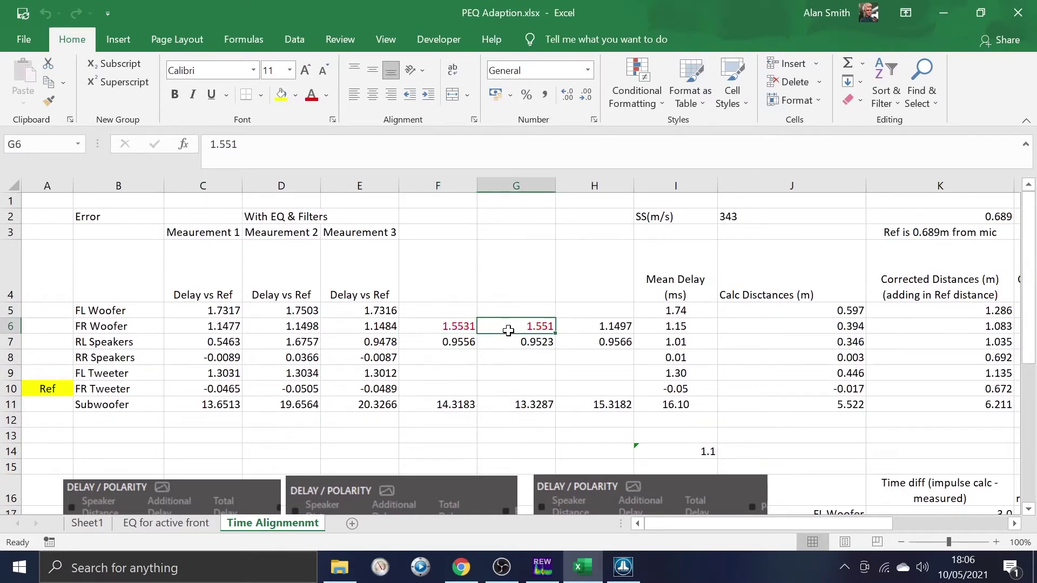
click(446, 326)
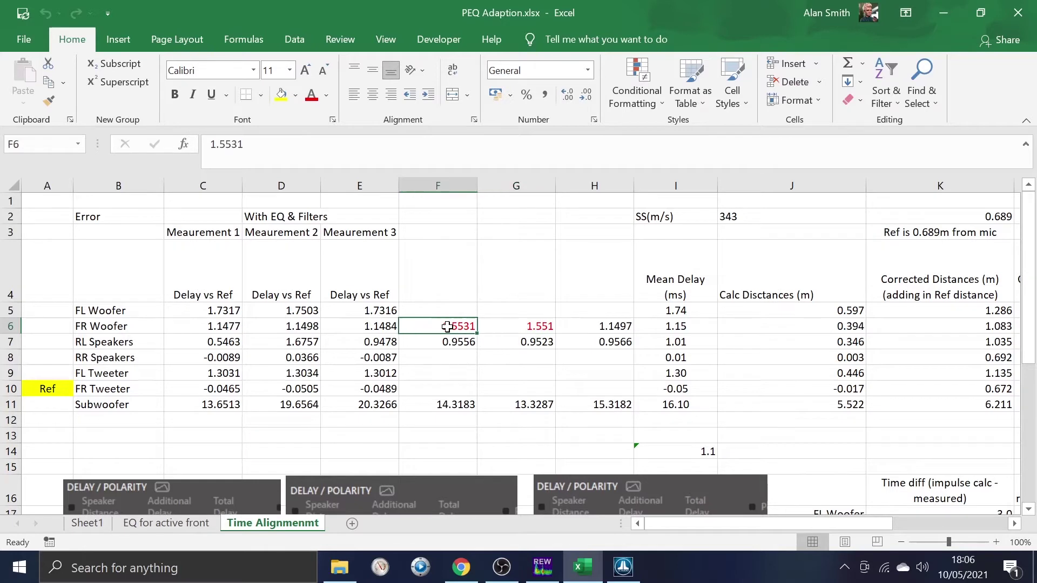
click(509, 330)
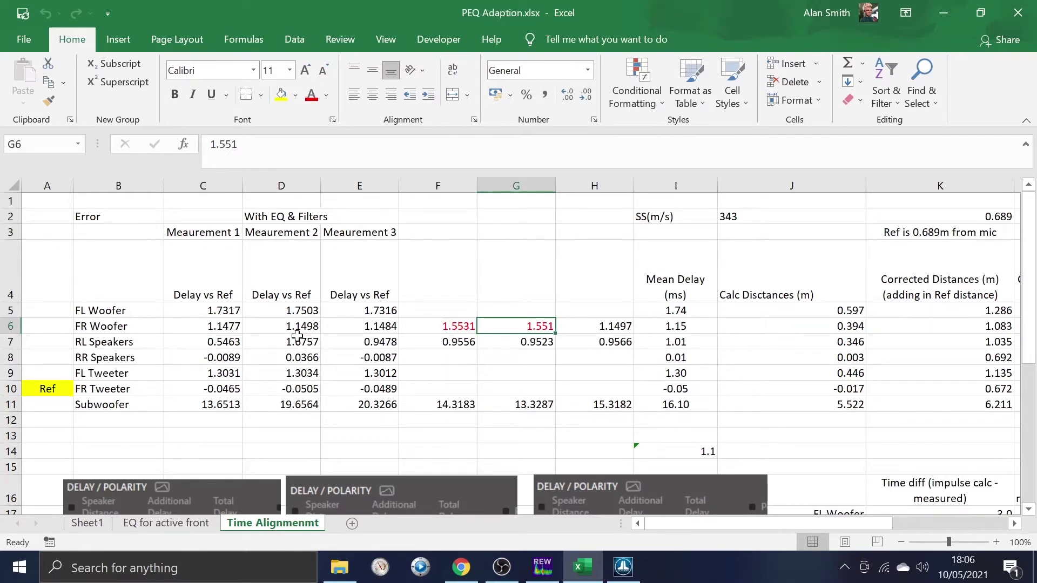
click(222, 327)
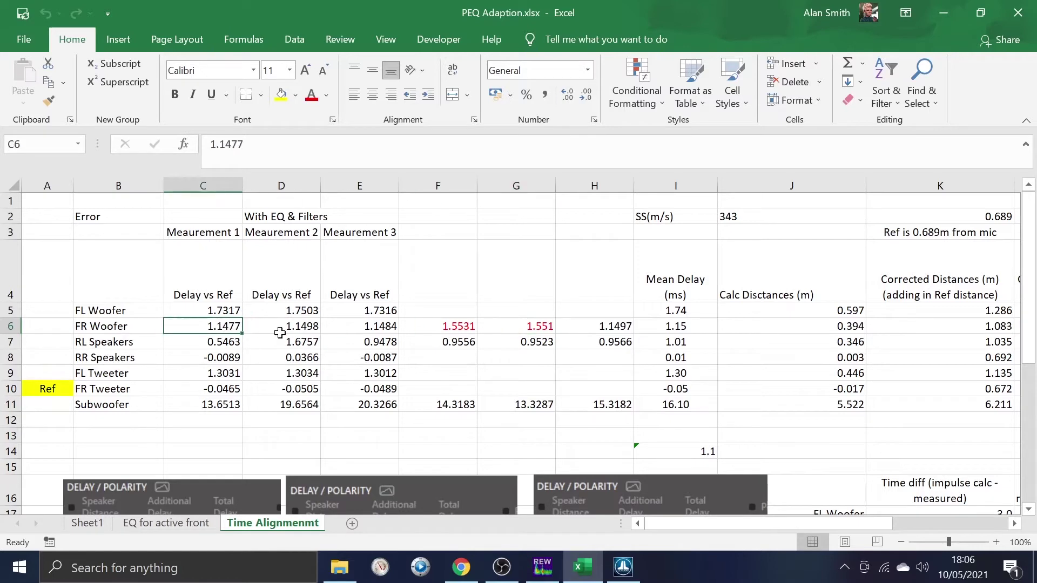
click(280, 331)
click(339, 326)
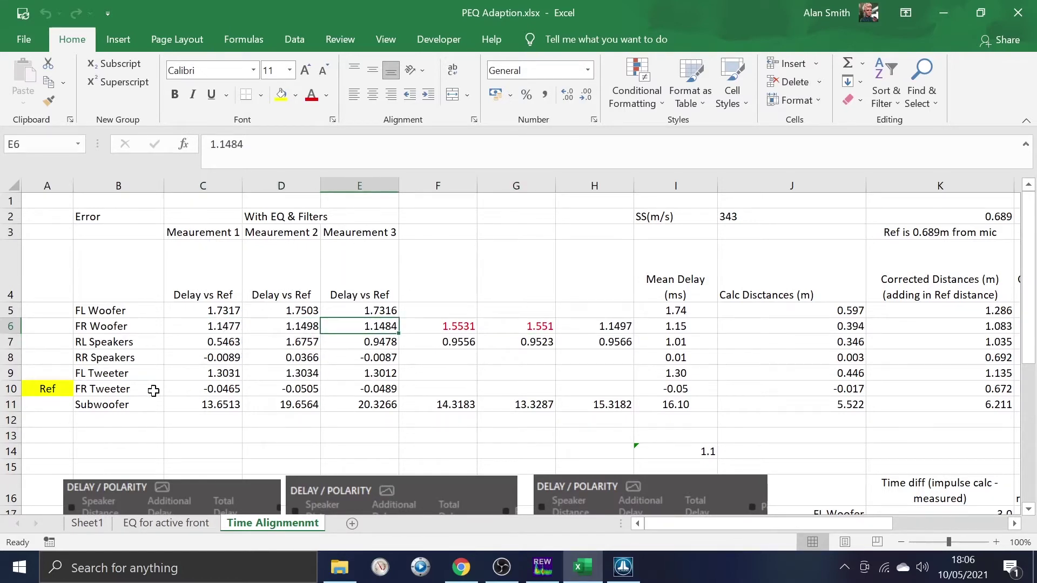
- Select the FR Tweeter's three delays, the Subwoofer row 11 delays, and the corrected cm distances
drag(51, 389, 292, 397)
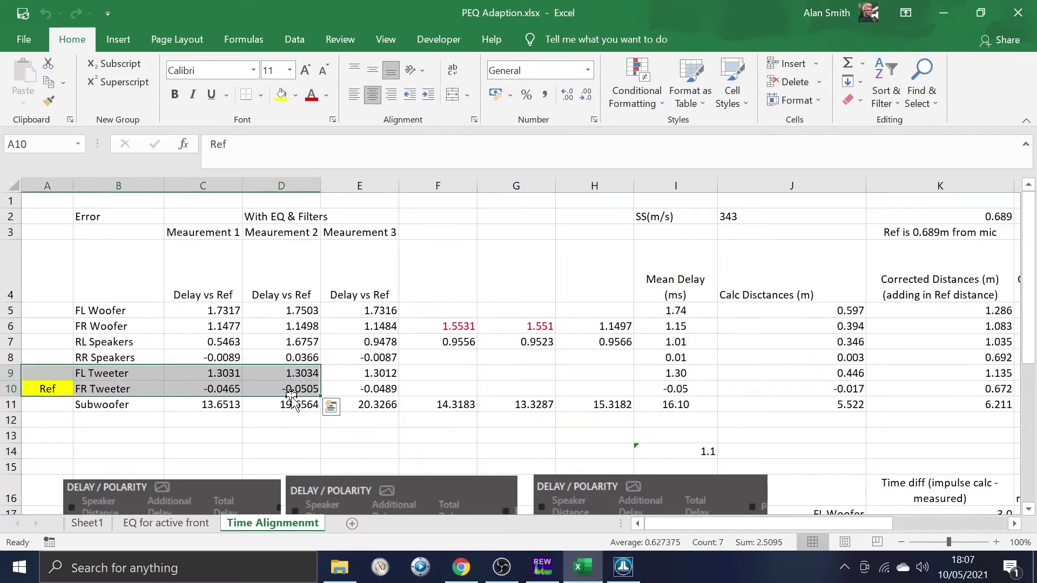
click(292, 400)
drag(219, 388, 365, 383)
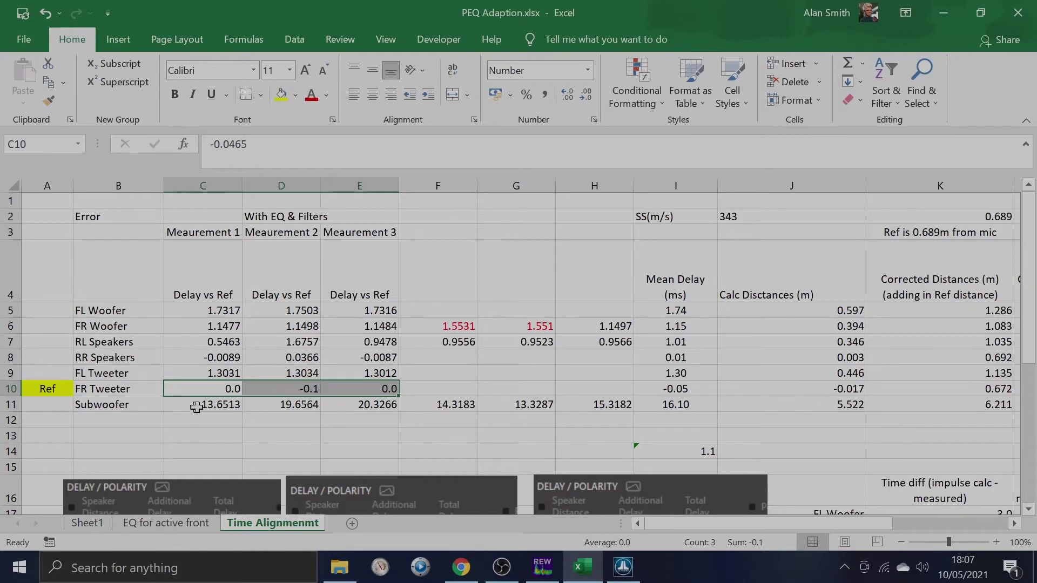
drag(197, 407, 581, 409)
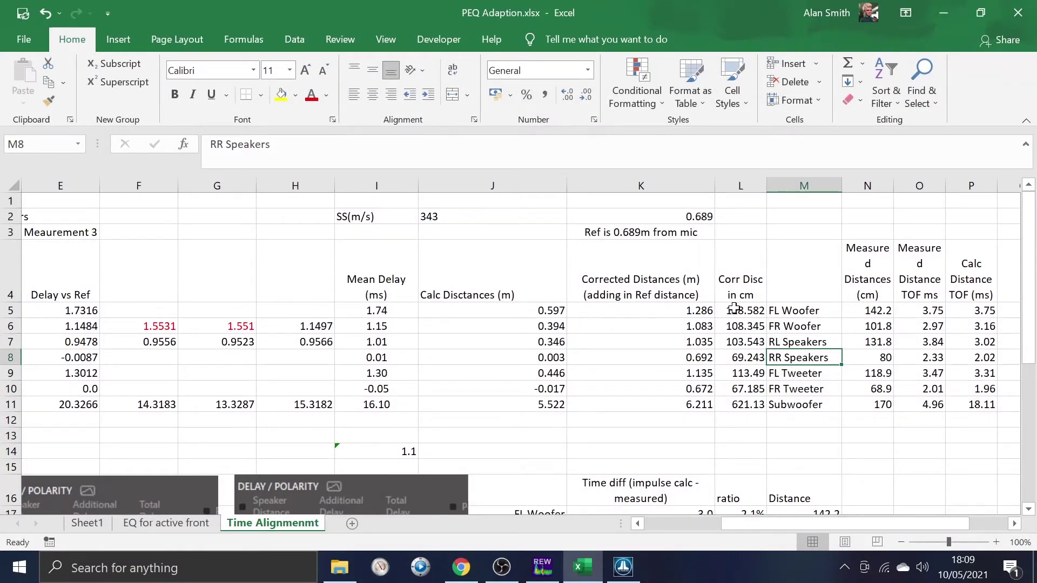
drag(734, 309, 748, 375)
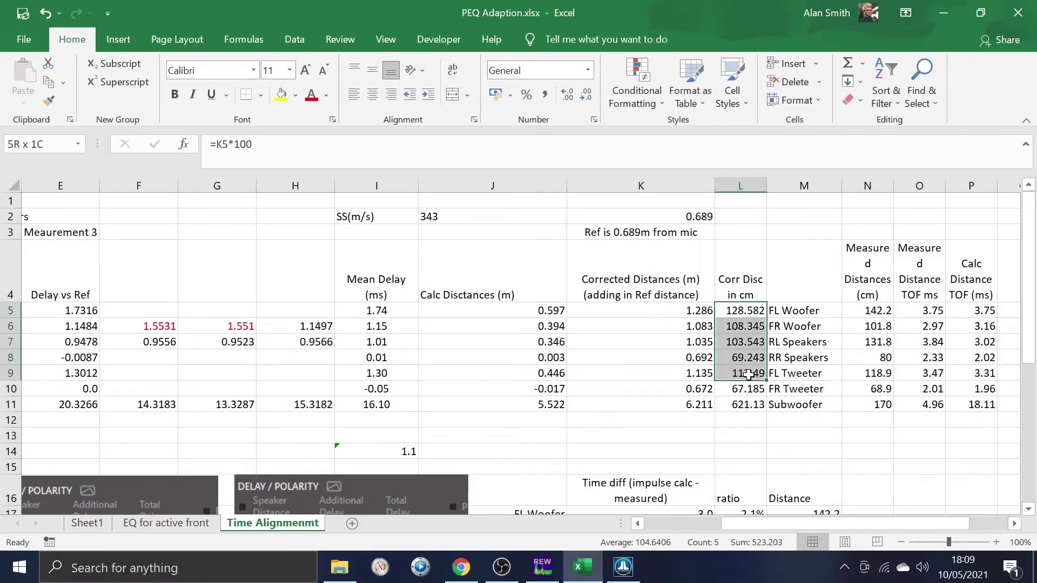
click(727, 313)
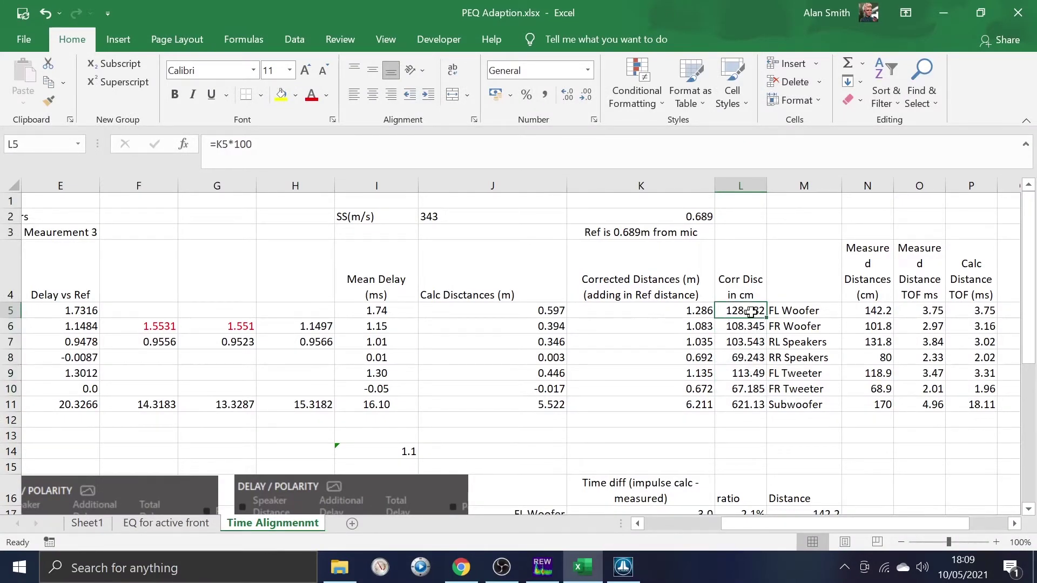
click(739, 340)
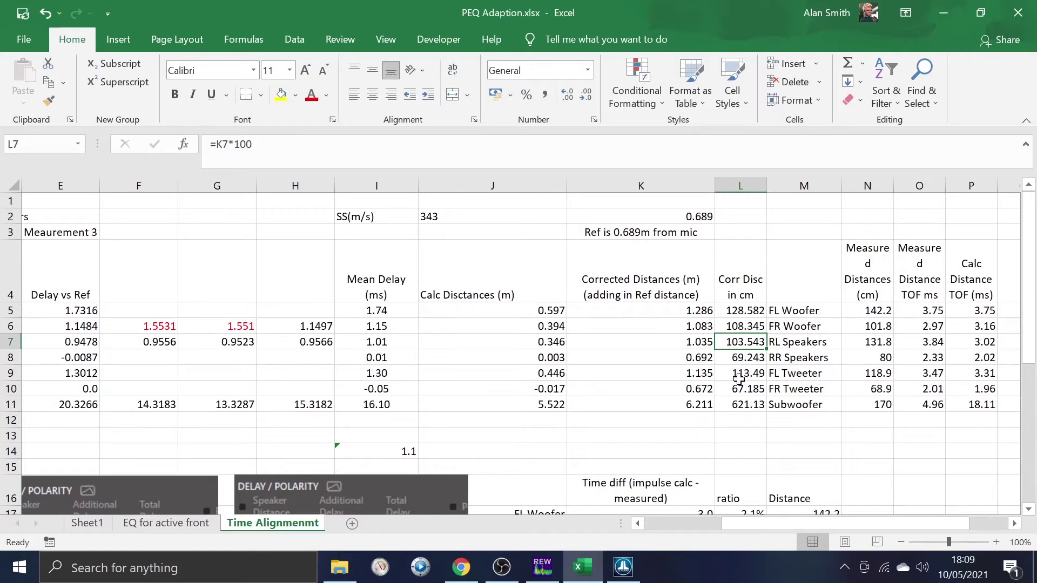
click(749, 405)
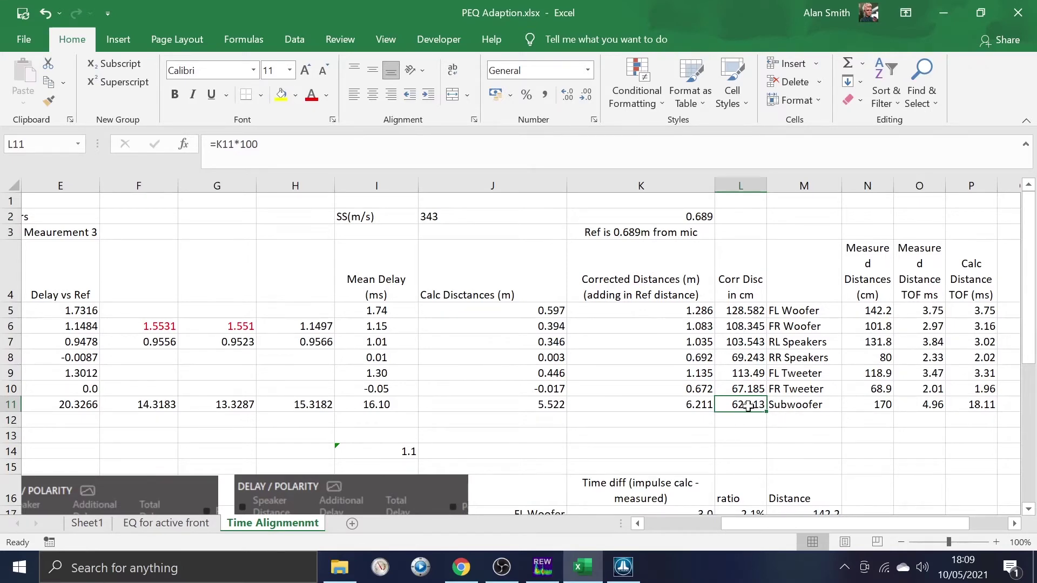
click(642, 524)
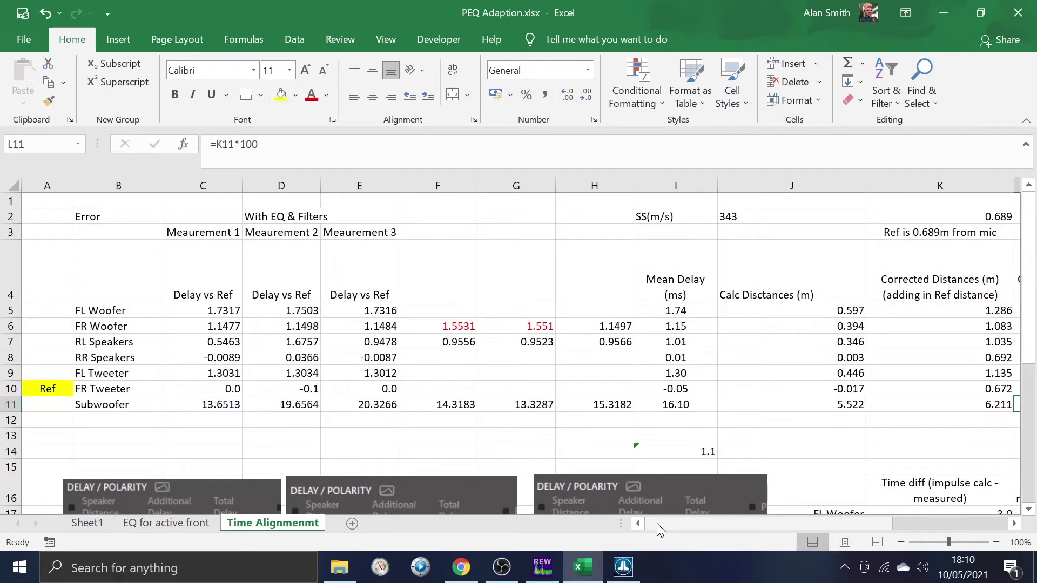
drag(670, 523, 746, 522)
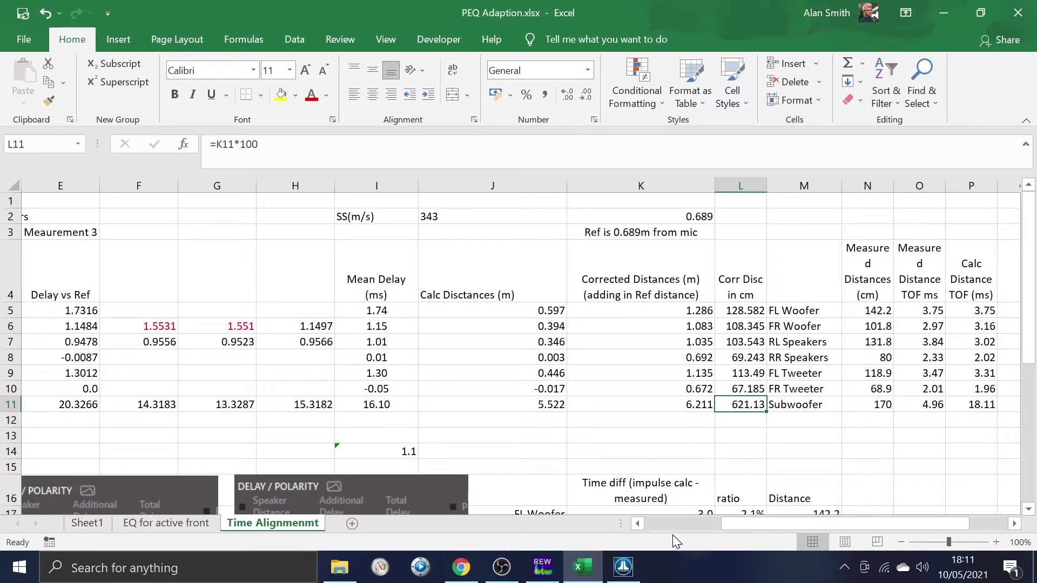
click(542, 567)
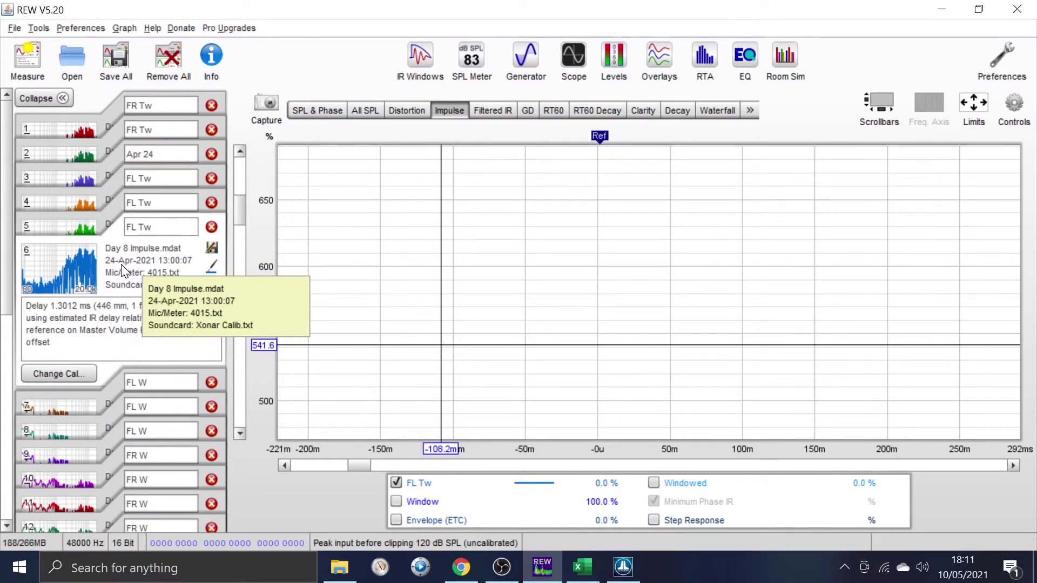
- Bring the TüN tuning page forward, listing distances from 128.6 cm (FL Woofer) to 621.2 cm (Sub)
click(624, 566)
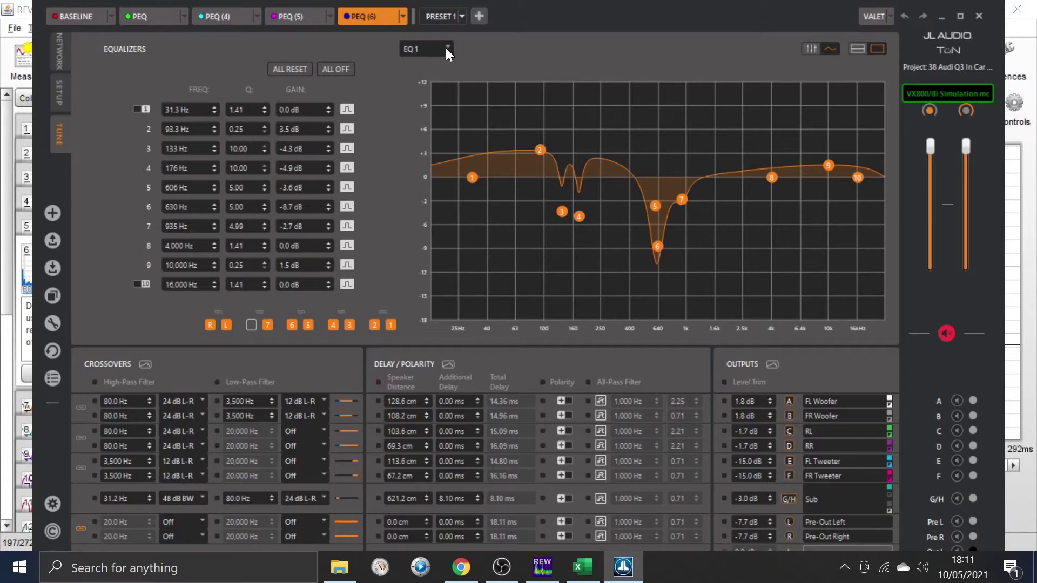
- Select band 2 on the EQ 1 response curve
click(539, 152)
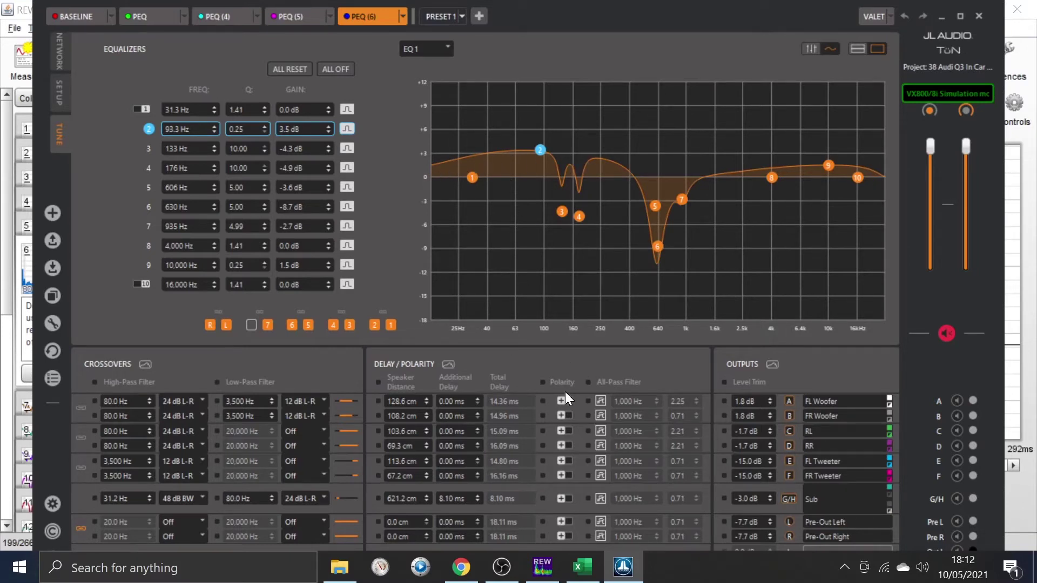
double_click(293, 128)
text(0)
key(Return)
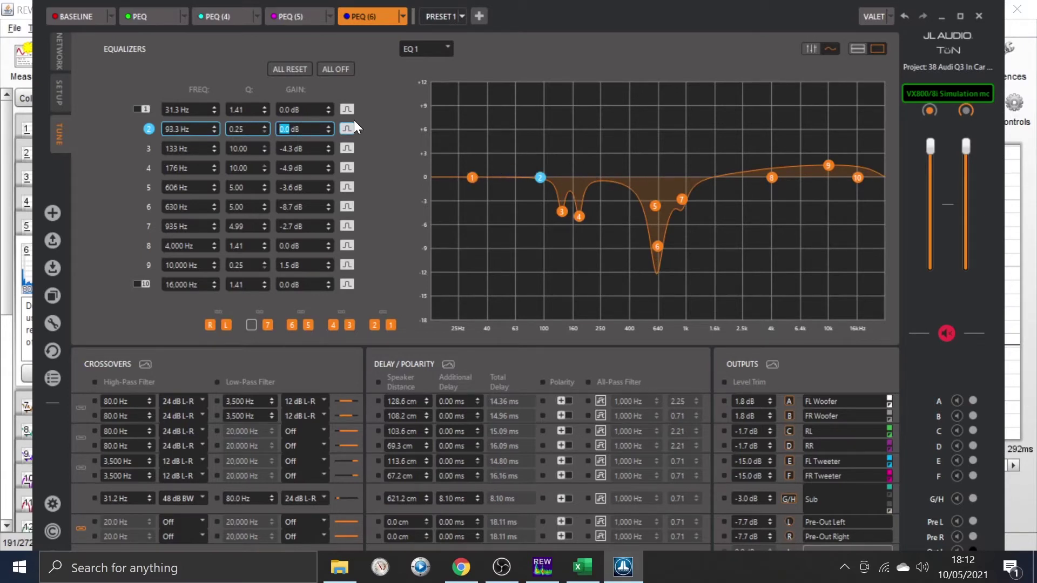
text(3.5)
key(Return)
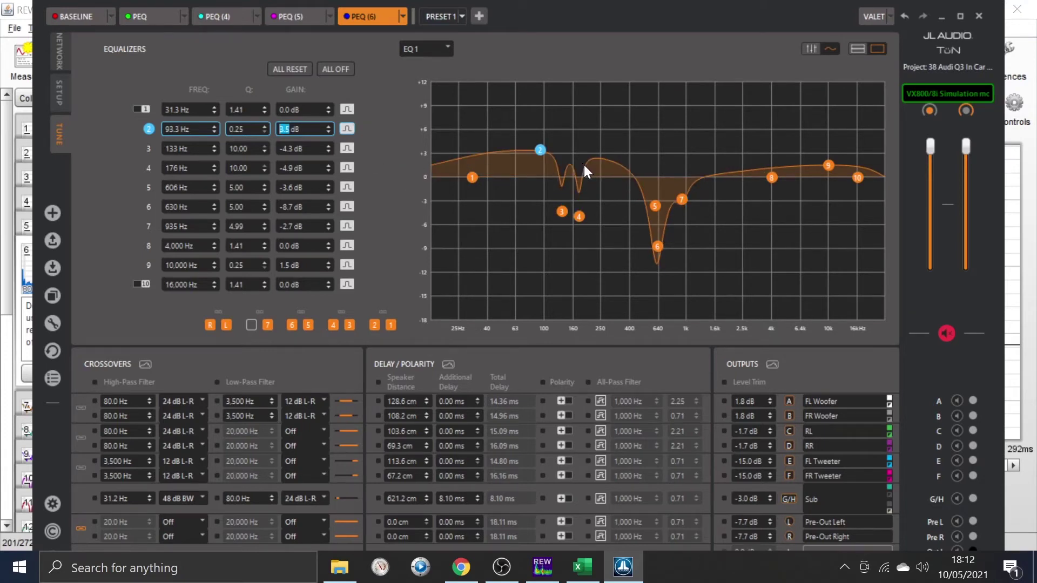
click(828, 164)
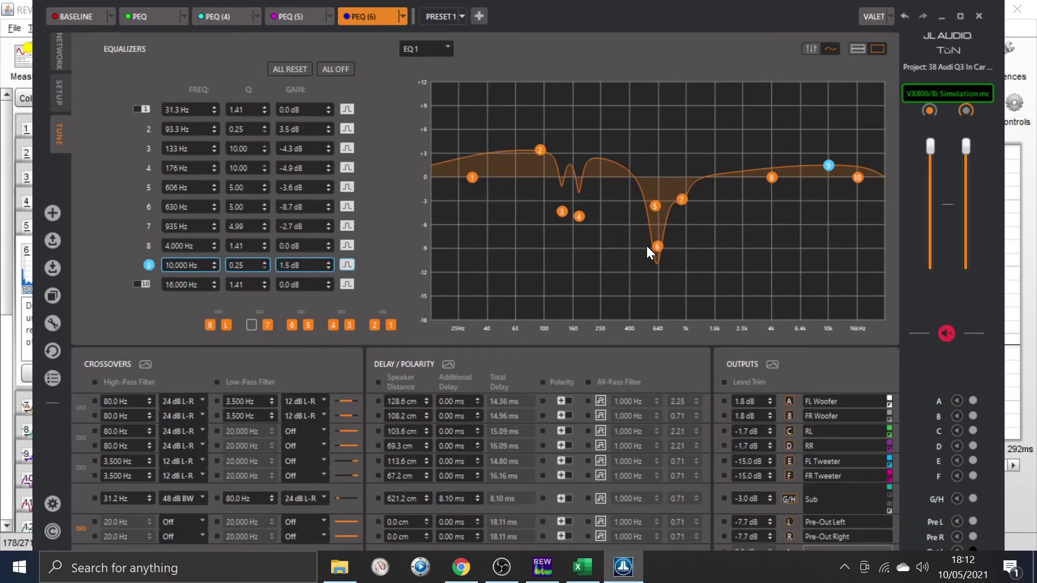
key(alt+Tab)
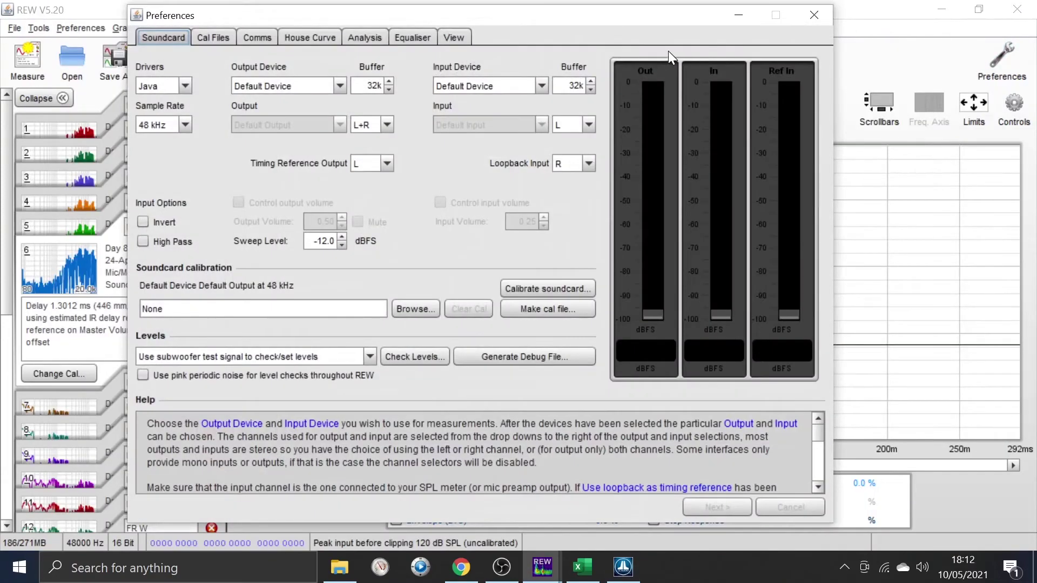
- Close REW's Preferences, view and close the FL Tw EQ window, and minimise REW
click(738, 11)
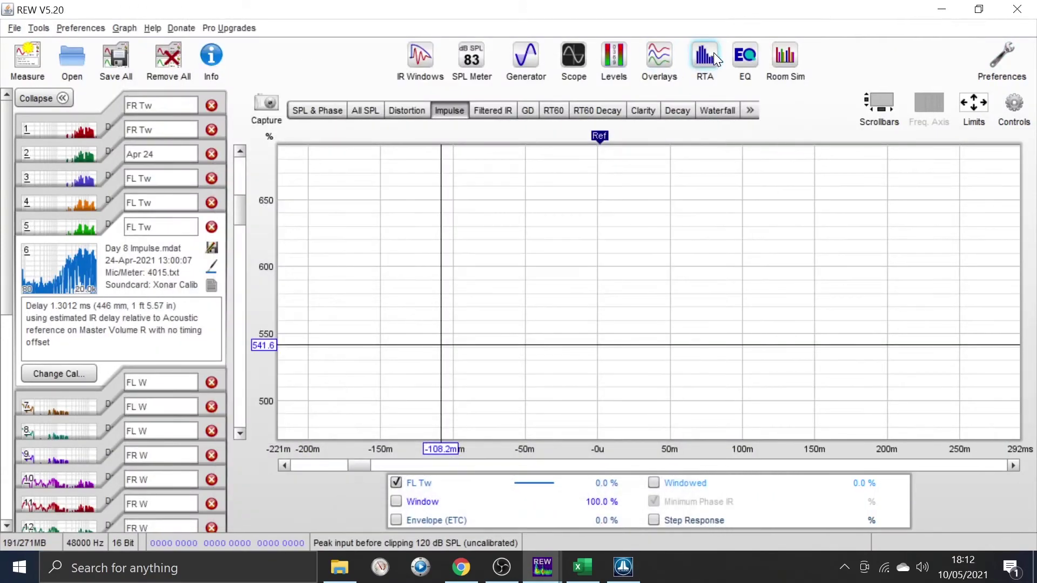
click(749, 57)
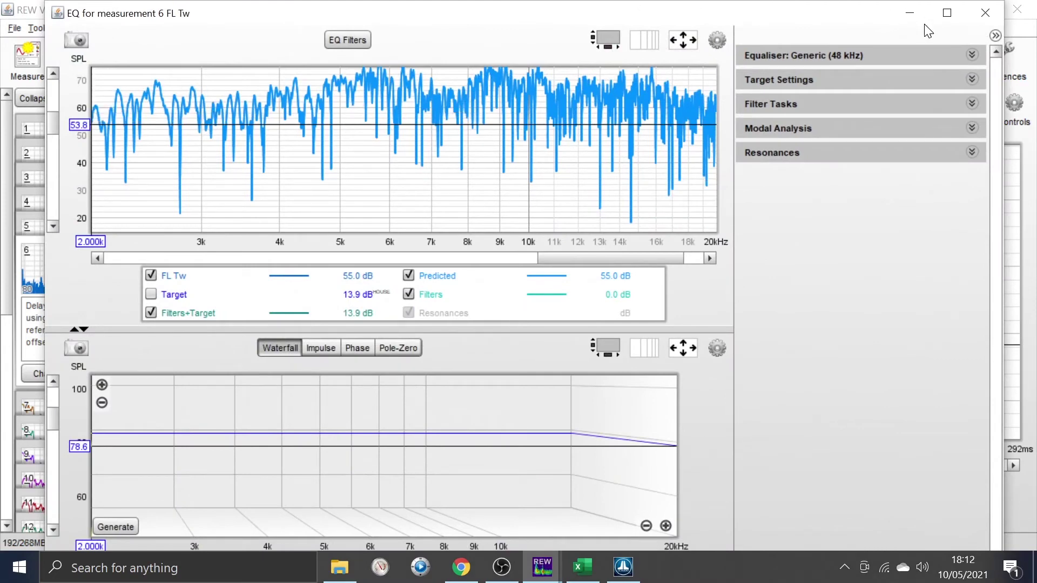
click(985, 11)
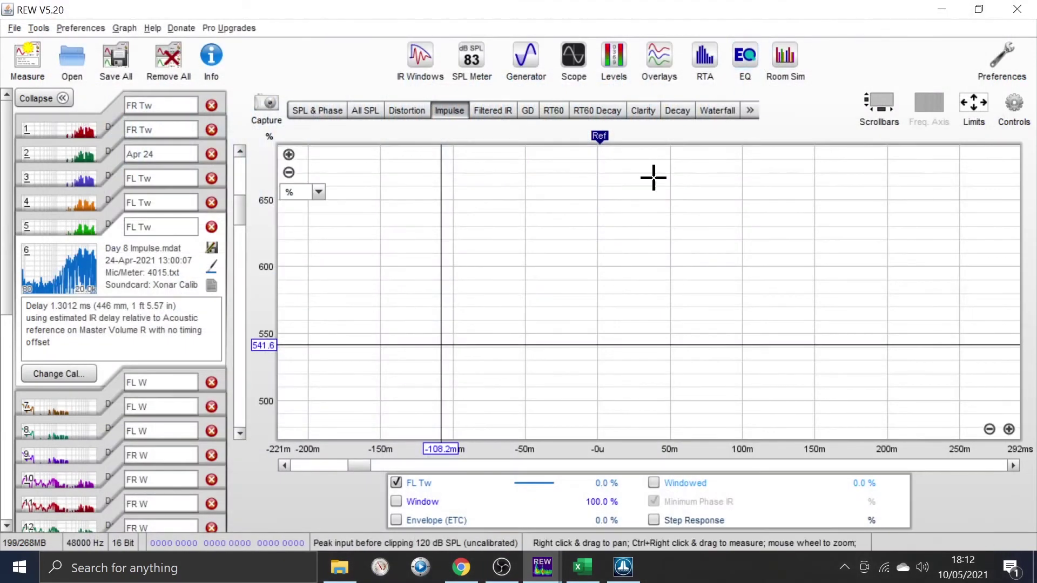
click(943, 11)
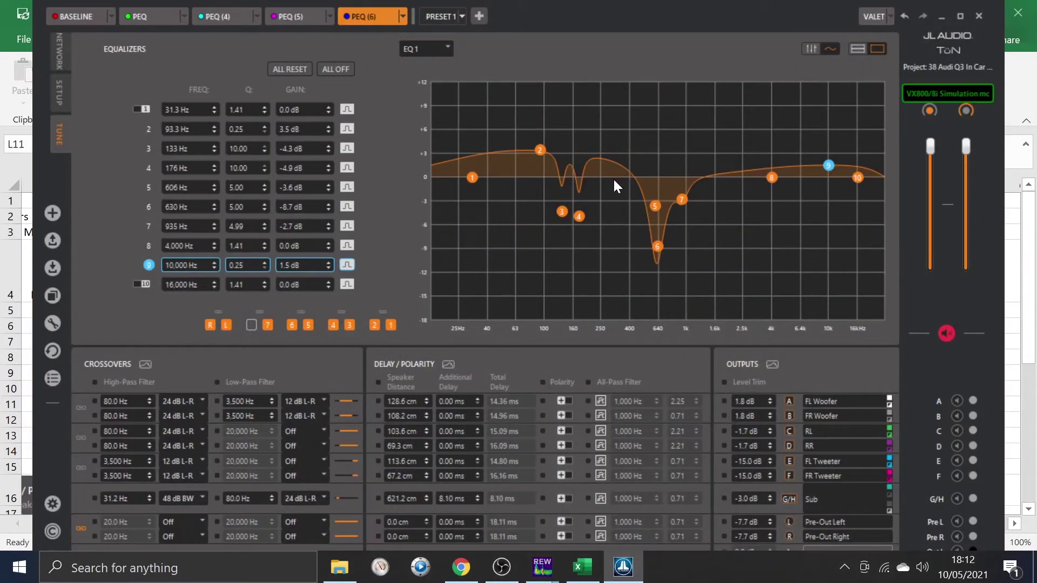
- Step through EQ banks 2, 3 and 4, settle on EQ 7, then minimize TüN
click(436, 49)
click(433, 66)
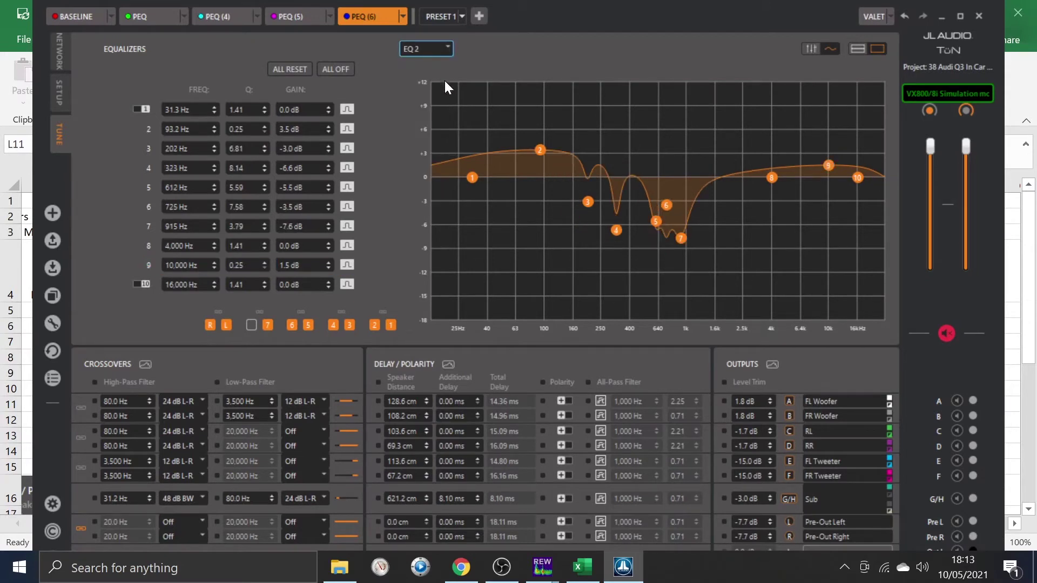
click(430, 48)
click(426, 67)
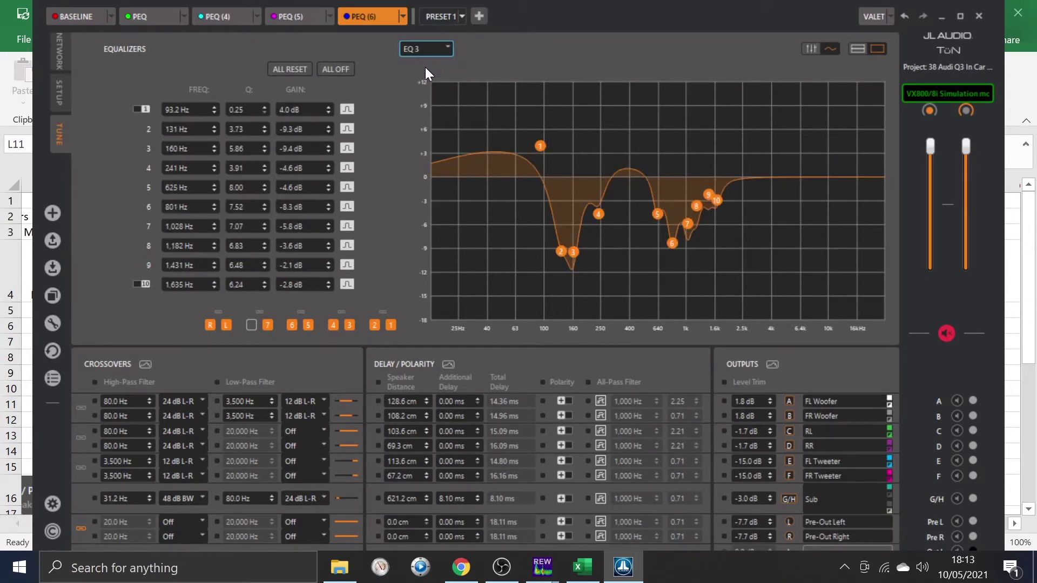
click(418, 47)
click(420, 63)
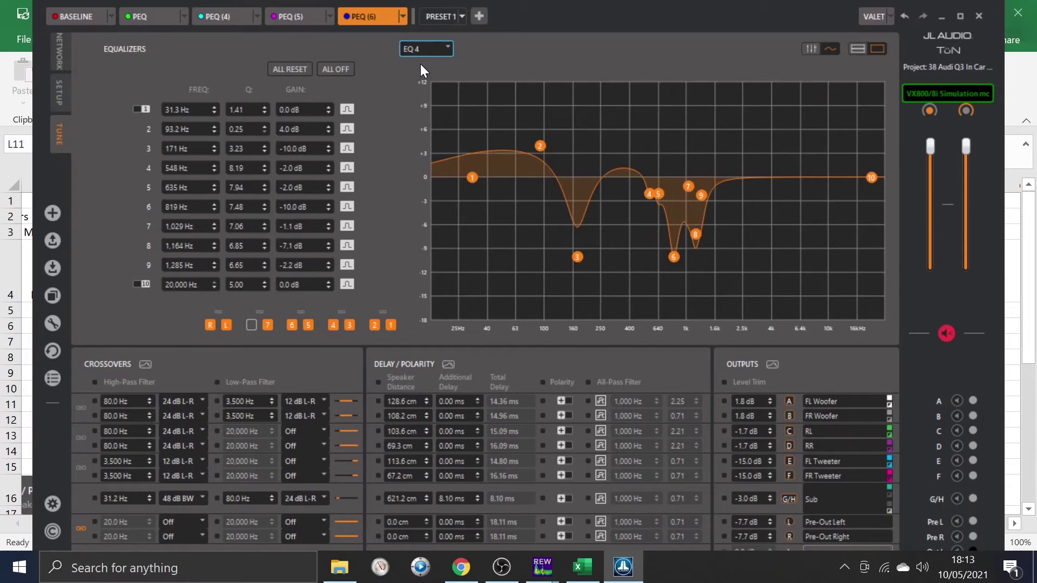
click(419, 54)
click(424, 106)
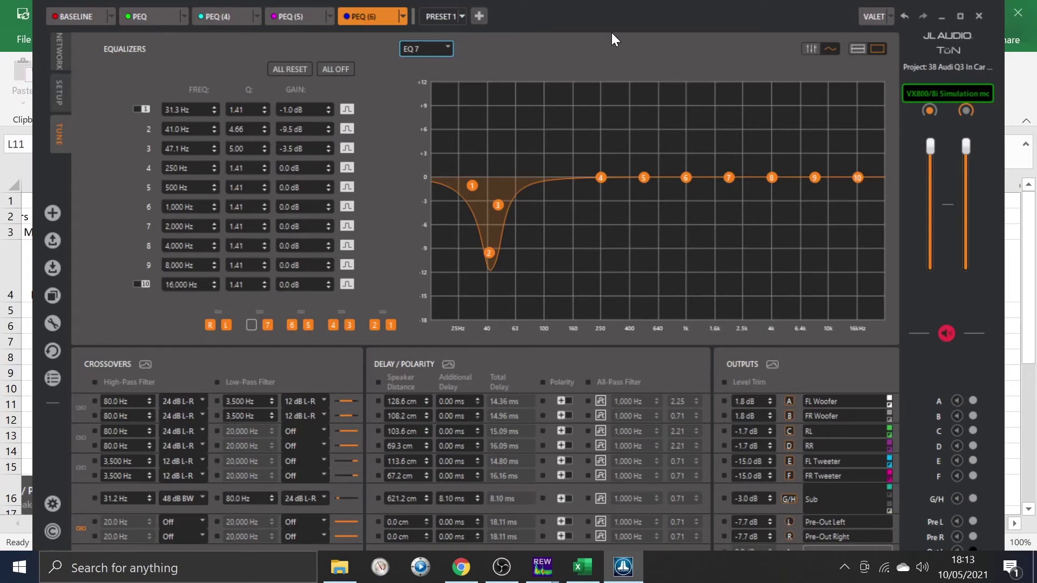
click(939, 15)
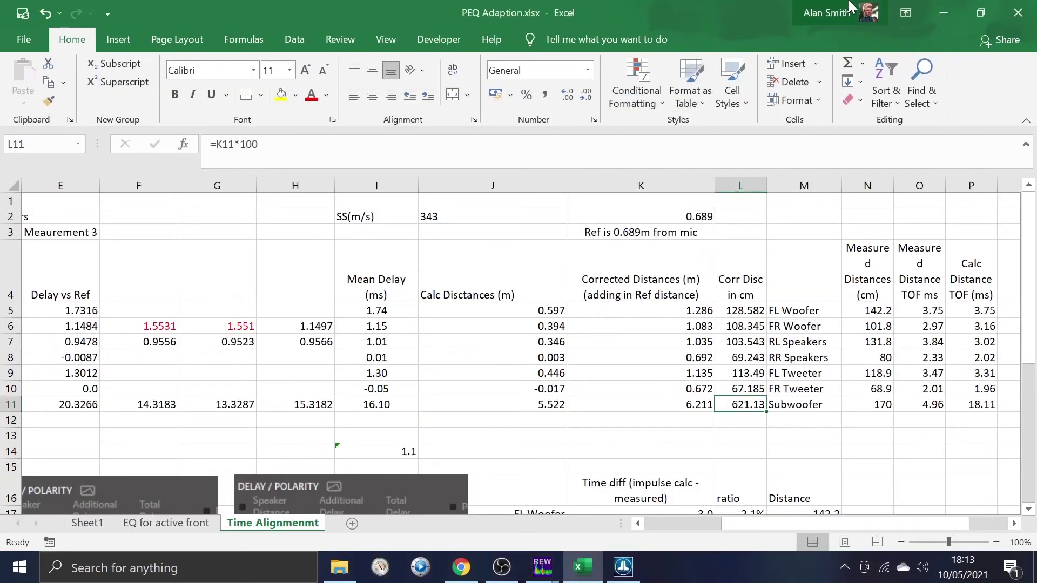
- Minimize Excel and show REW's All SPL overlay of every measurement
click(943, 13)
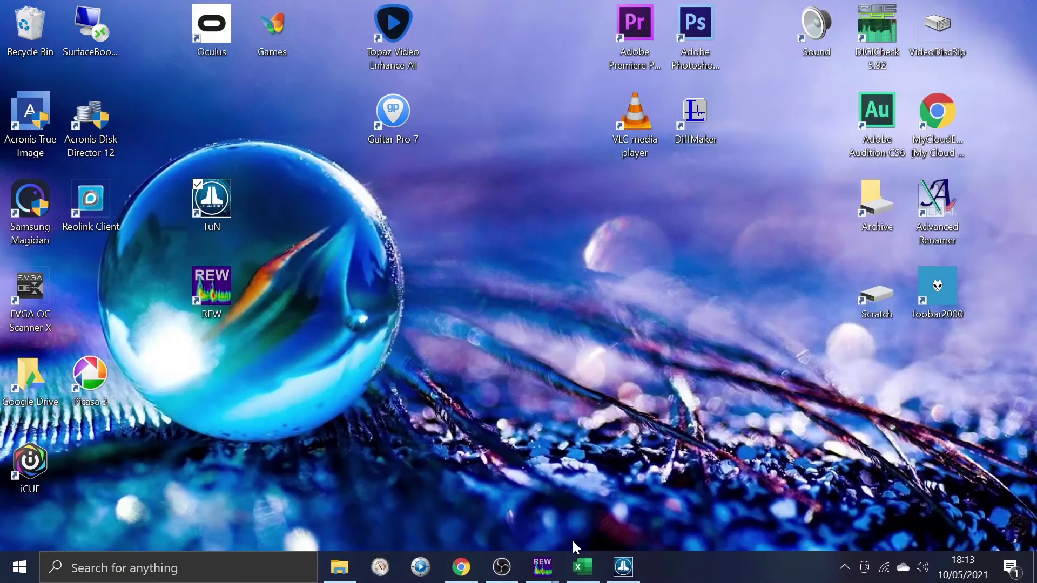
mouse_move(543, 566)
click(500, 491)
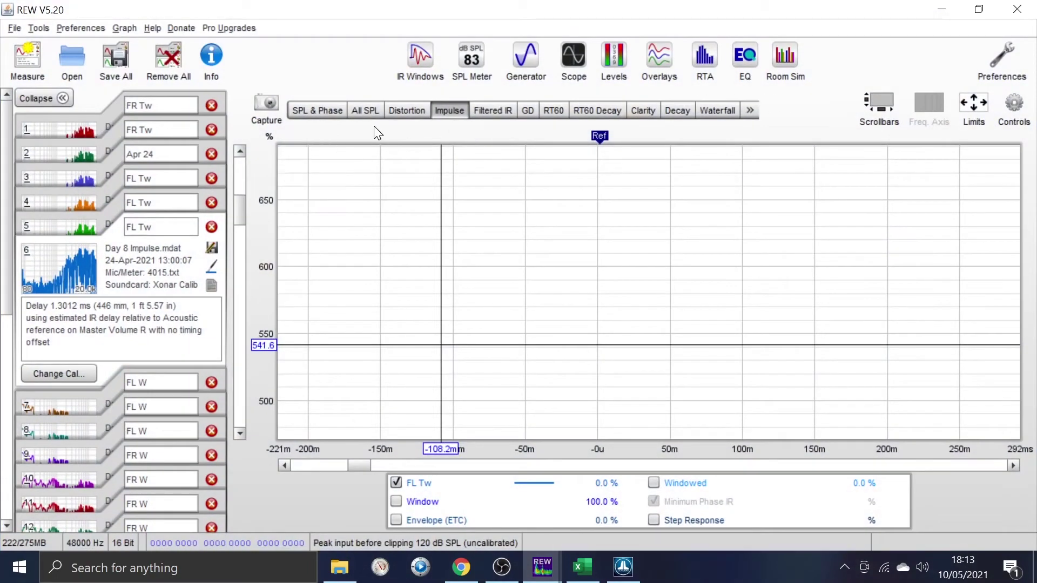
click(353, 113)
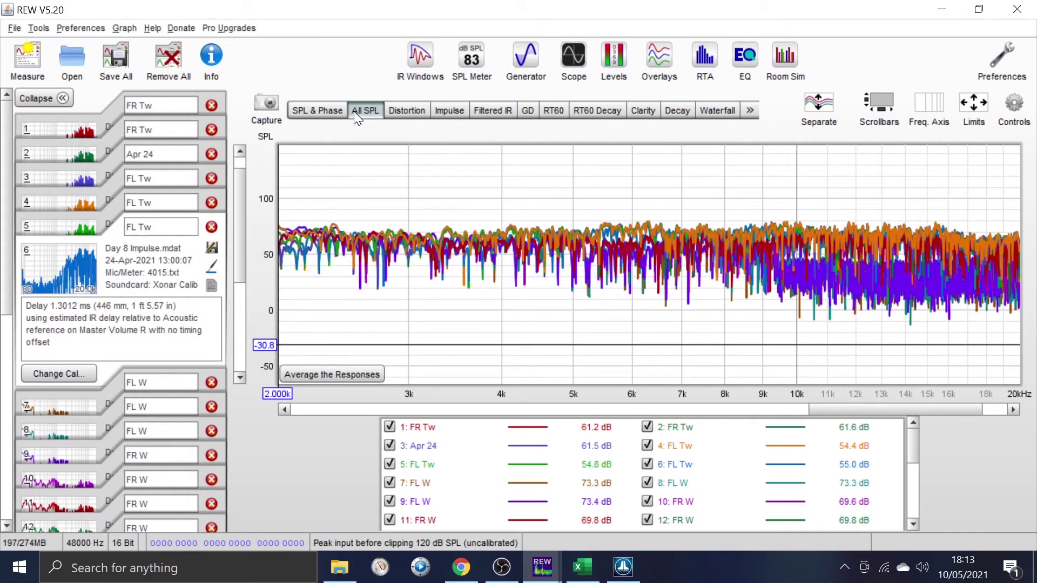
- Use the Alignment tool with the graph cursor at 2.718 kHz, then close it and REW
mouse_move(1017, 106)
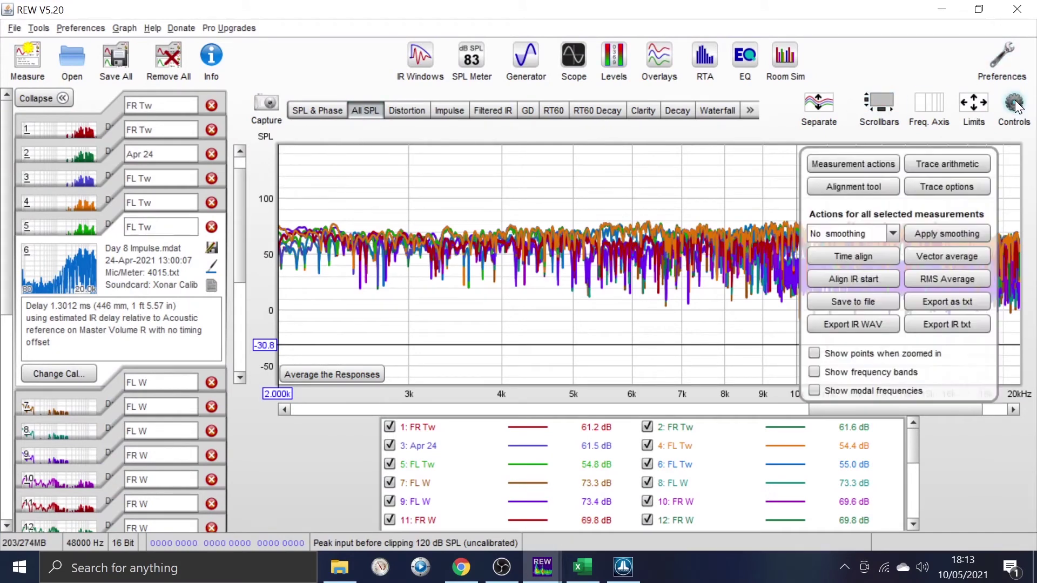
click(866, 184)
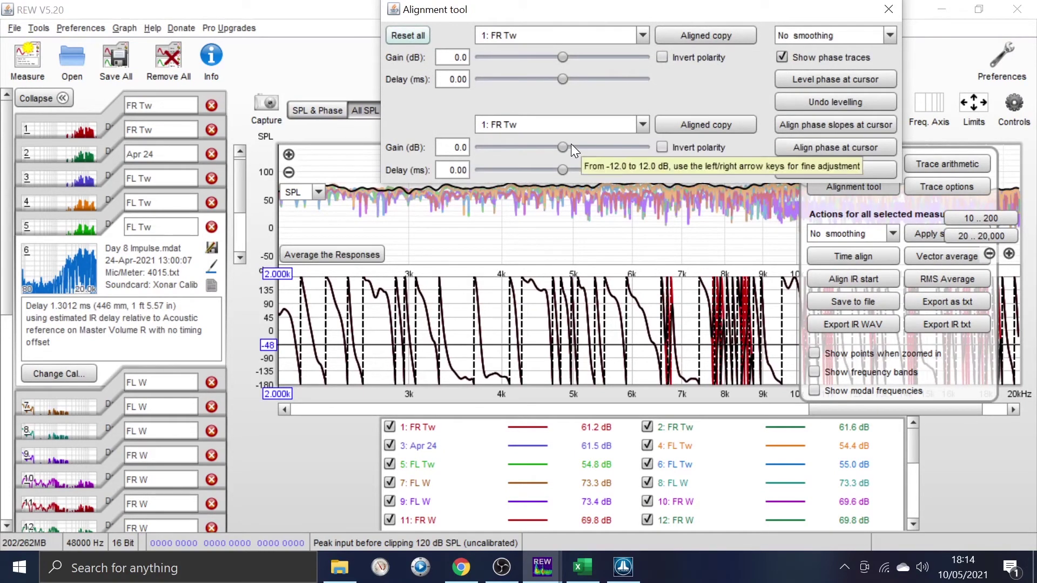
click(377, 319)
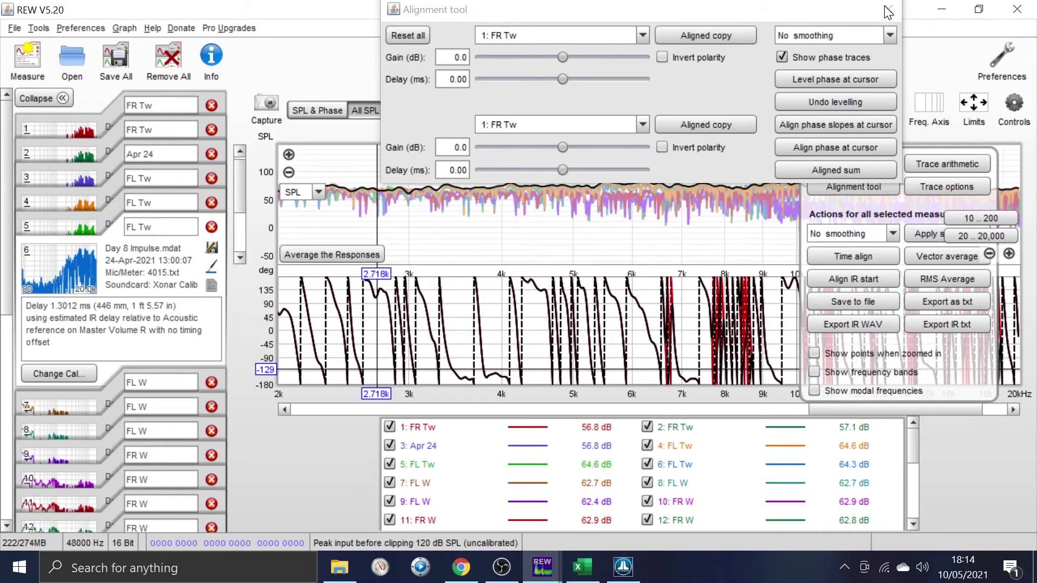
click(888, 10)
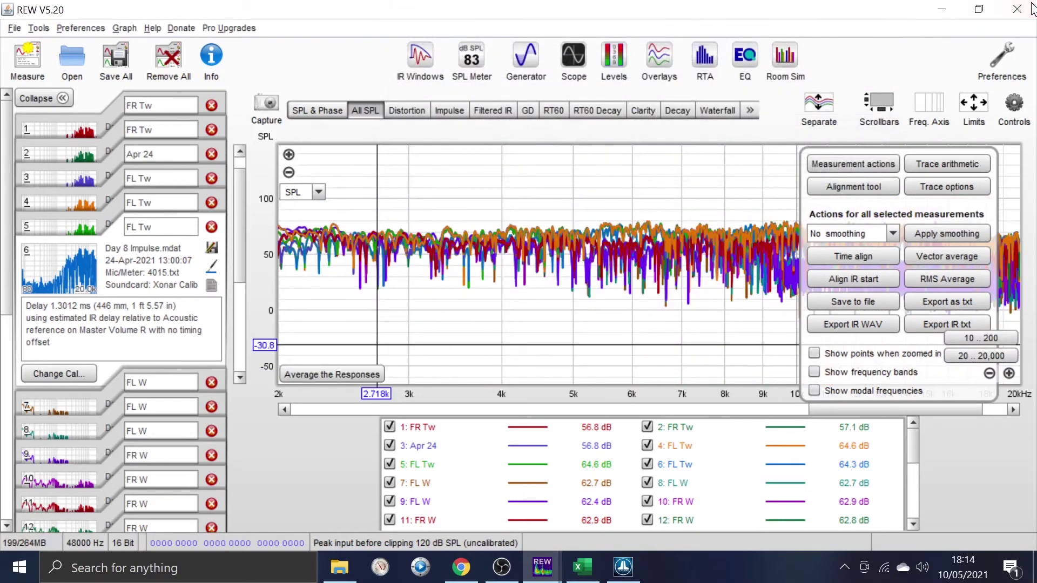
click(1030, 9)
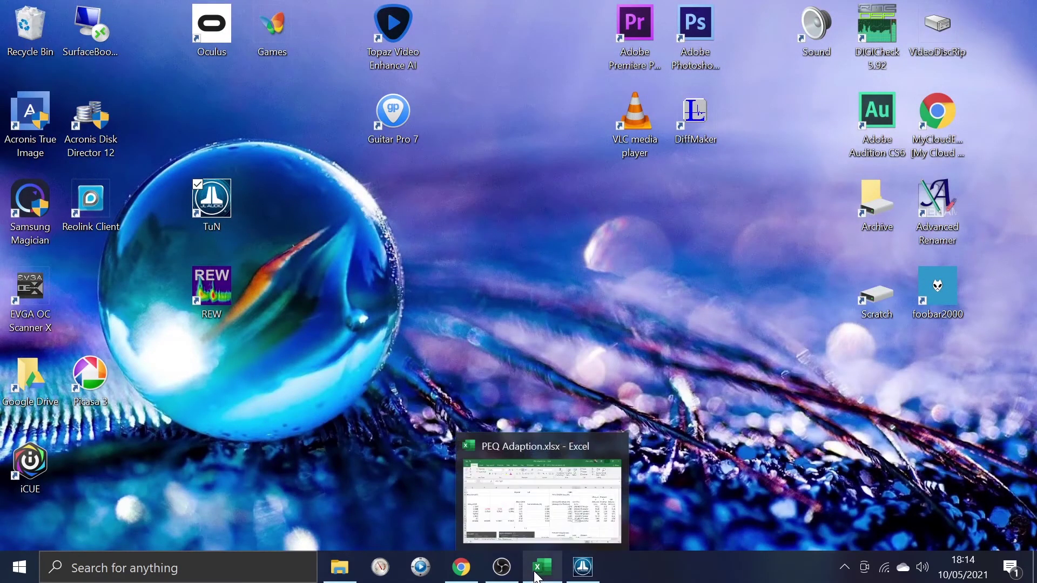
- Relaunch REW fresh, then return to TüN and select the subwoofer's 8.10 ms additional delay
mouse_move(584, 574)
double_click(215, 287)
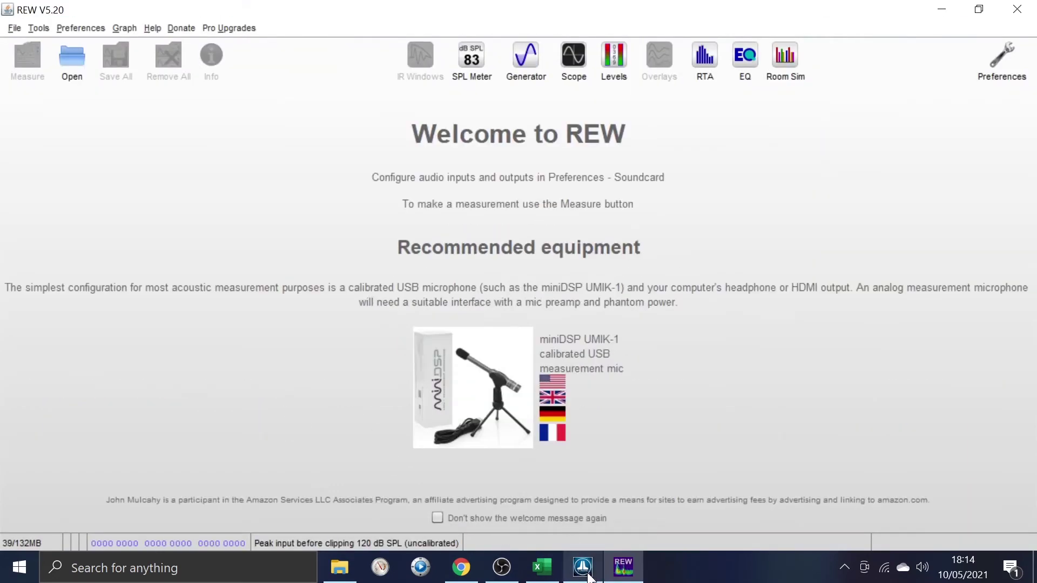
click(582, 567)
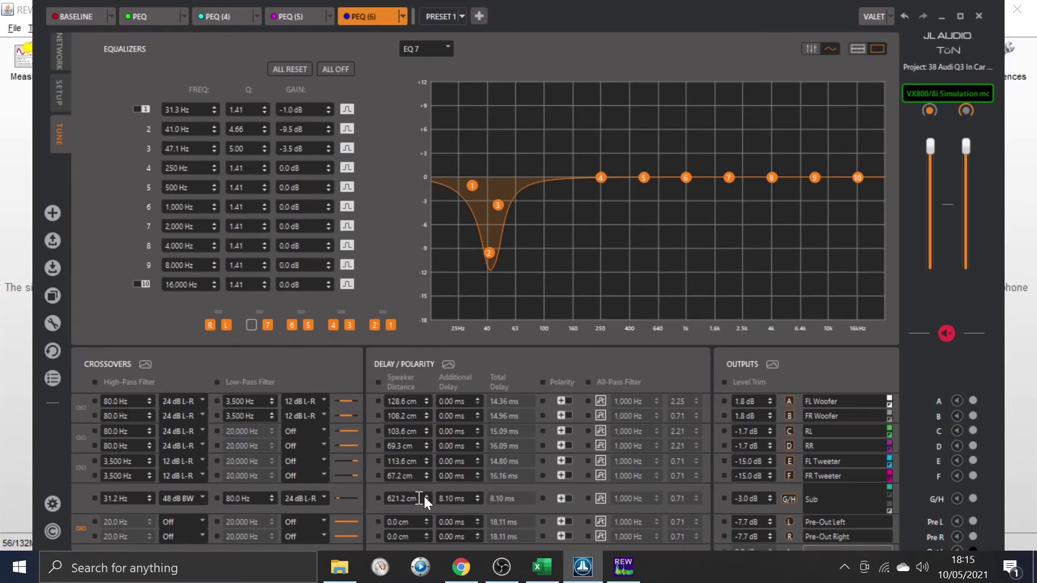
drag(439, 498, 451, 498)
click(454, 502)
click(231, 493)
- Run REW's 80 Hz sine test tone at -2 dBFS from the Generator, then minimize REW
click(1028, 161)
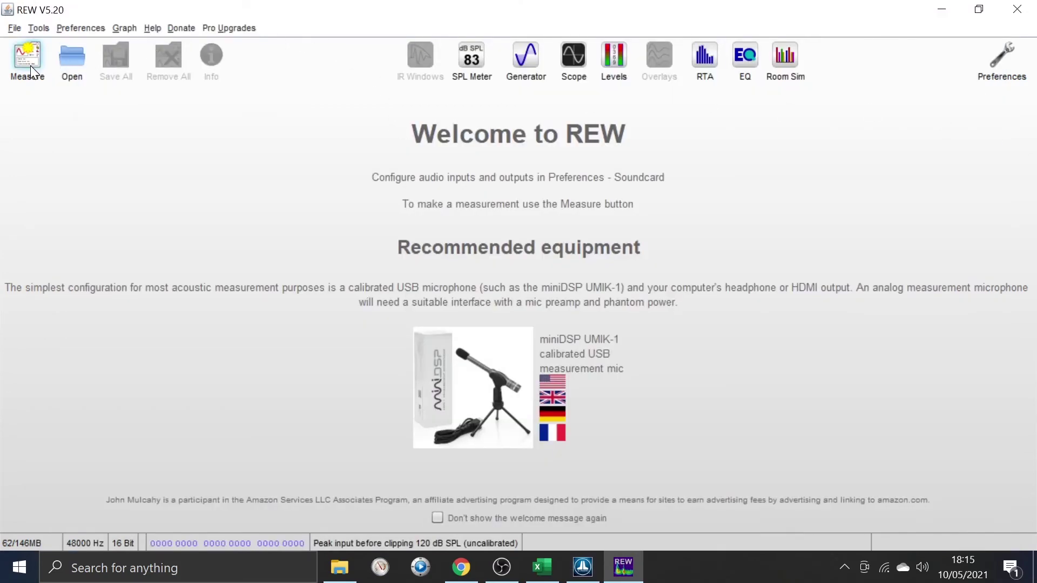
click(514, 57)
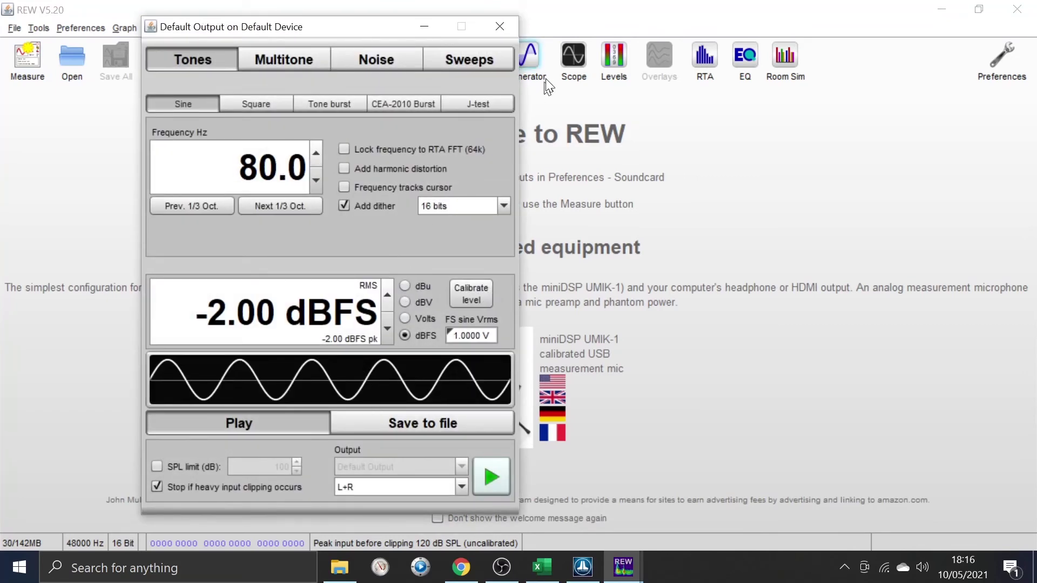
drag(367, 31, 312, 57)
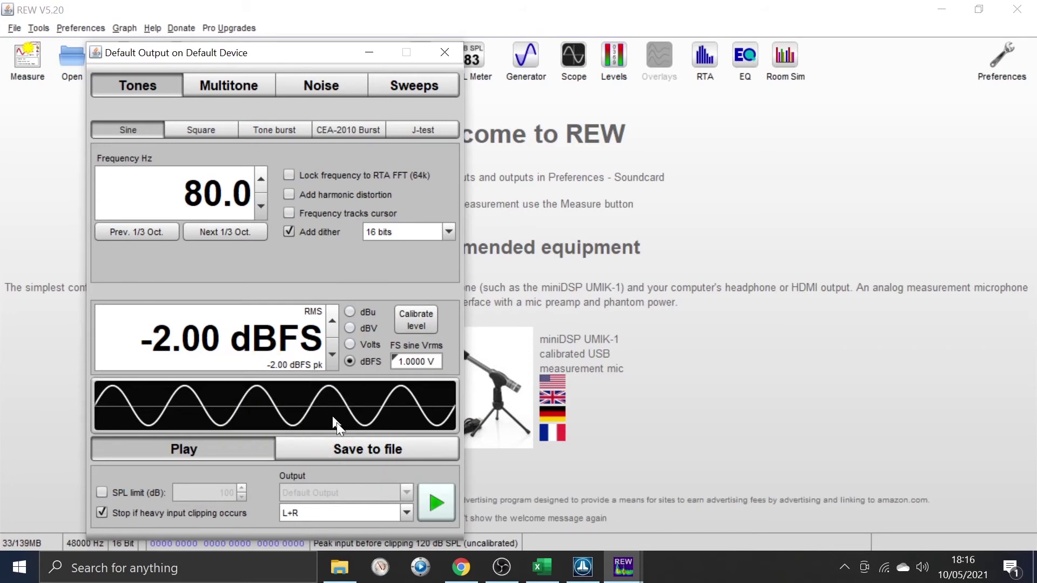
click(443, 54)
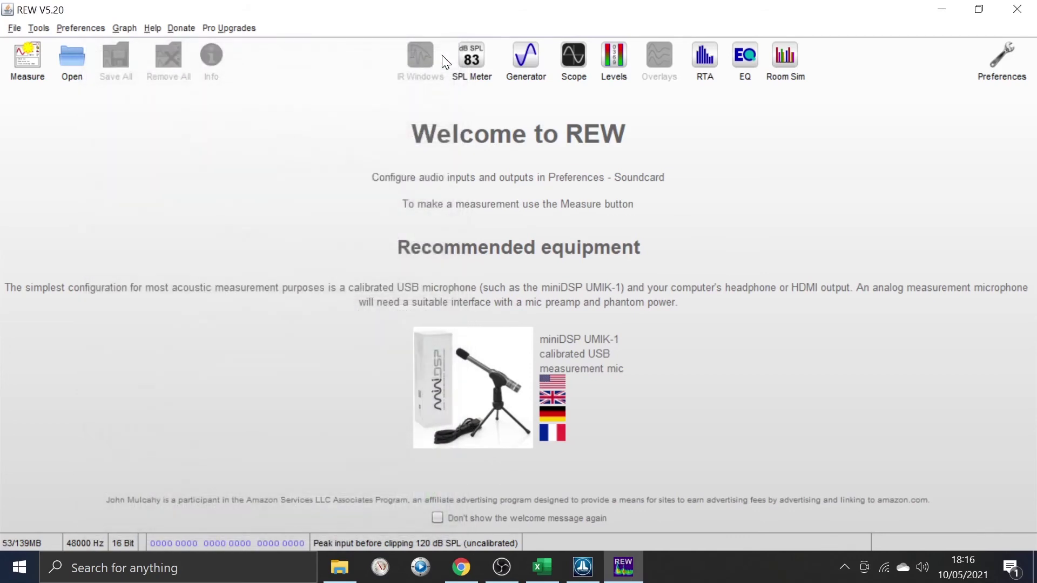
click(941, 9)
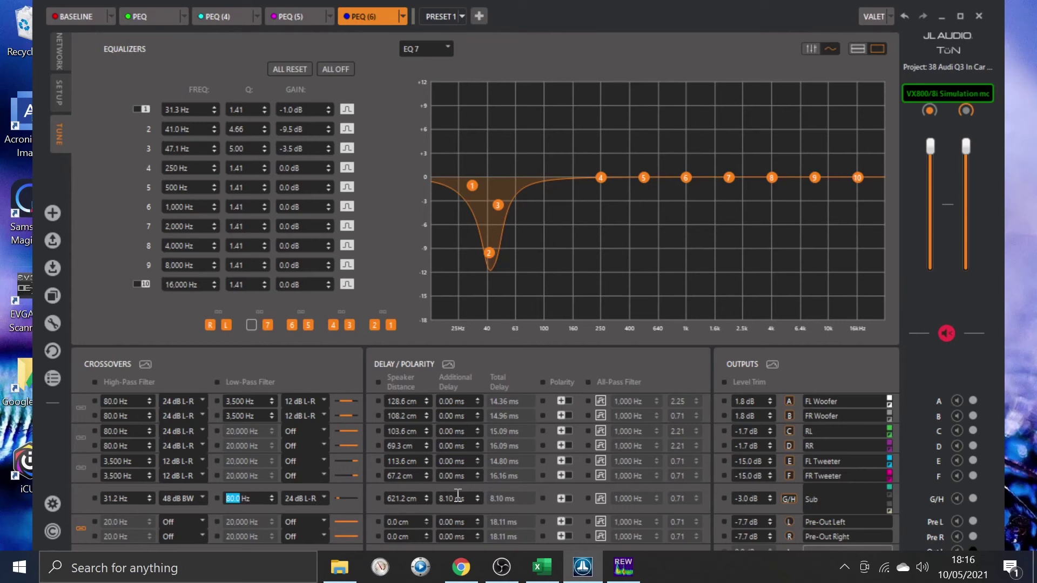
- Invert the Sub row's polarity in the Delay/Polarity panel
click(567, 499)
mouse_move(522, 556)
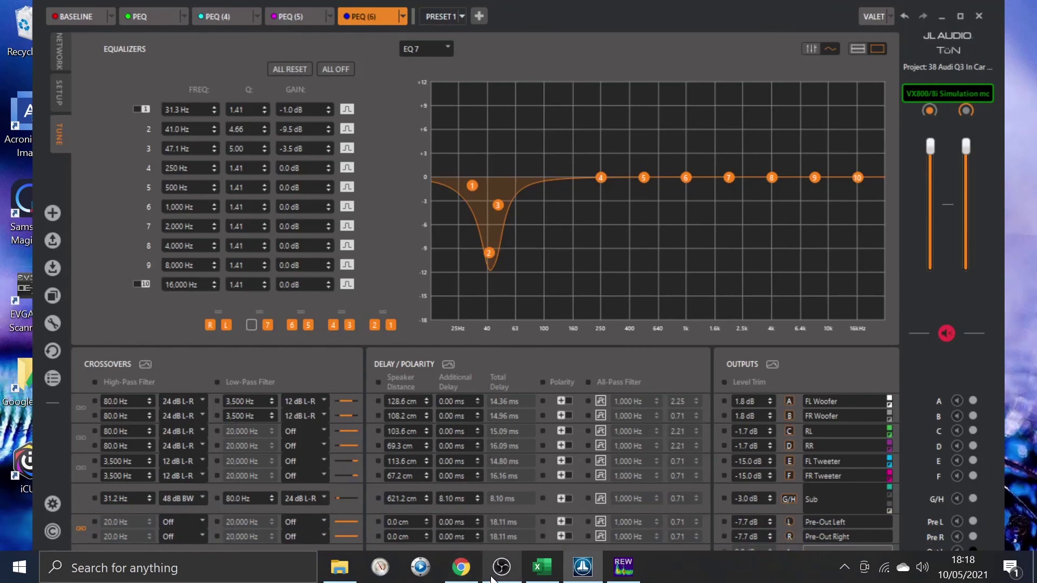
mouse_move(495, 577)
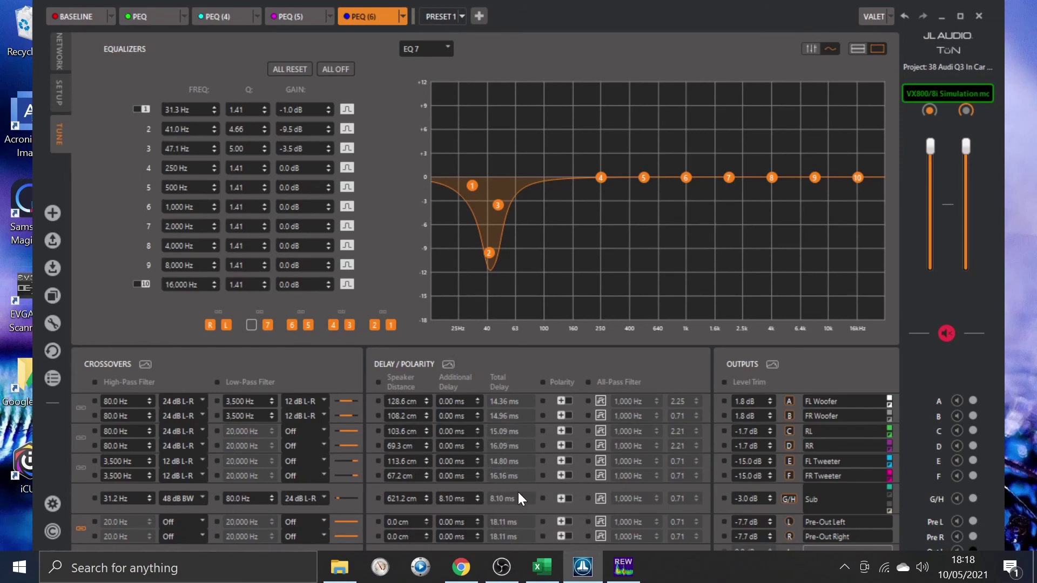
mouse_move(575, 573)
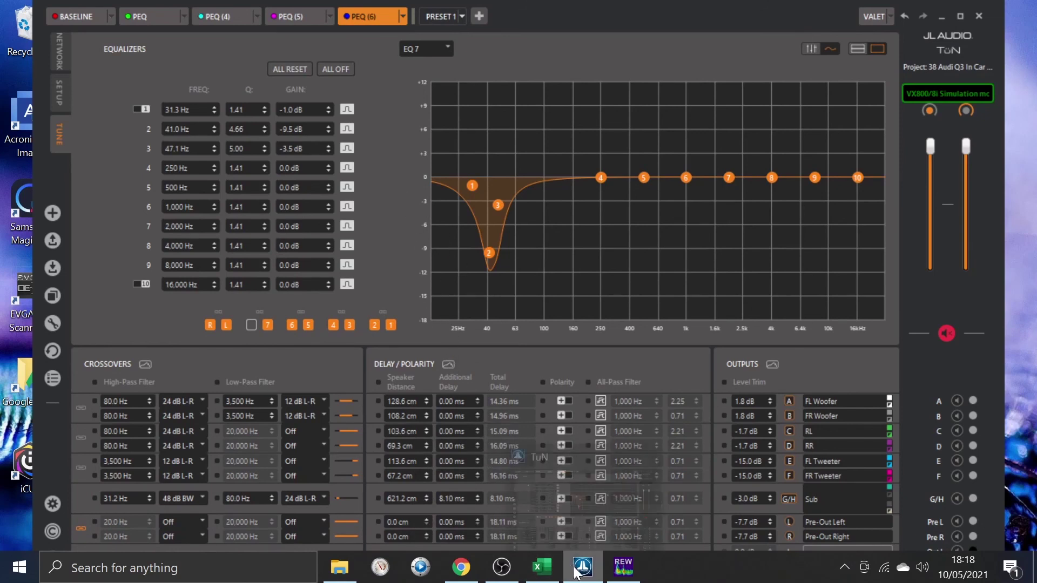